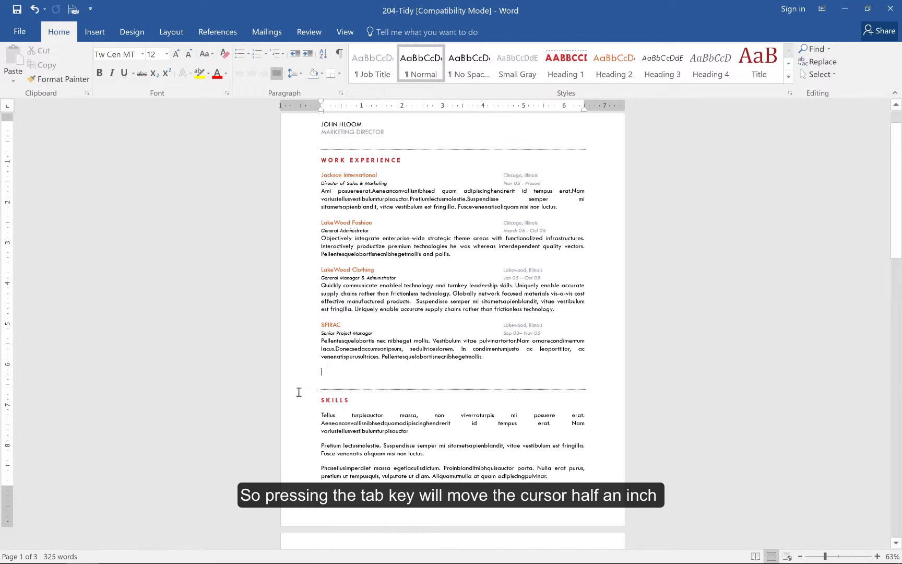
# Add a left tab stop at about 1.5" to the empty line above SKILLS and indent the line to it
pyautogui.press('Tab')
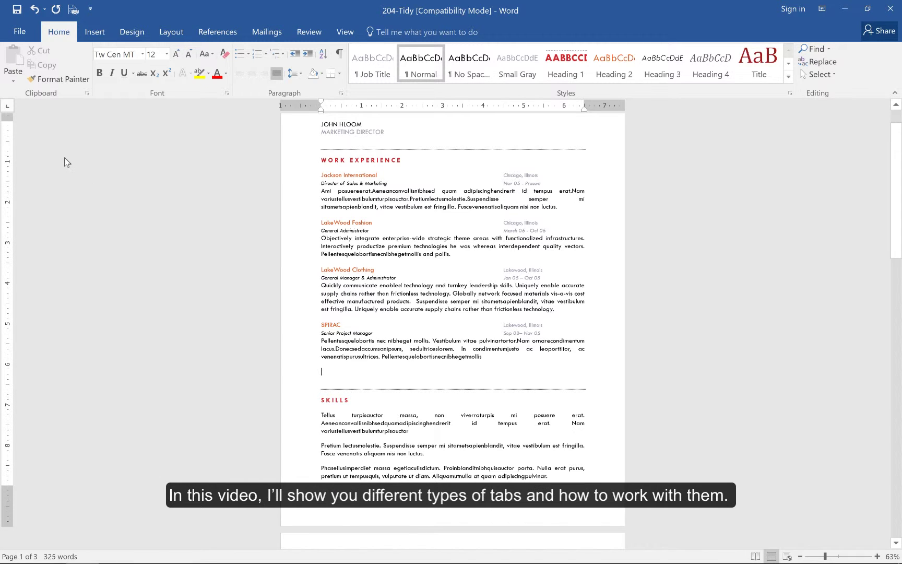
pyautogui.click(361, 106)
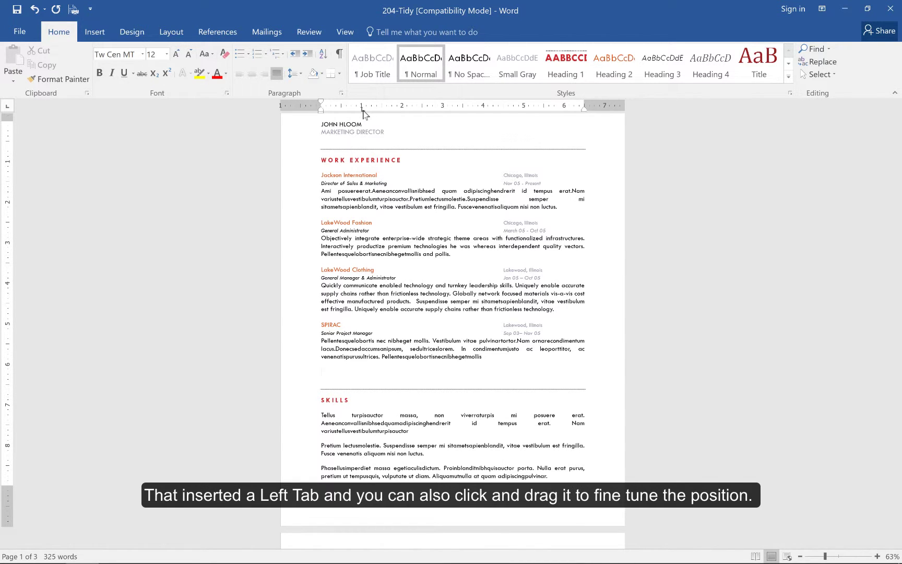
pyautogui.moveTo(362, 111); pyautogui.dragTo(383, 112)
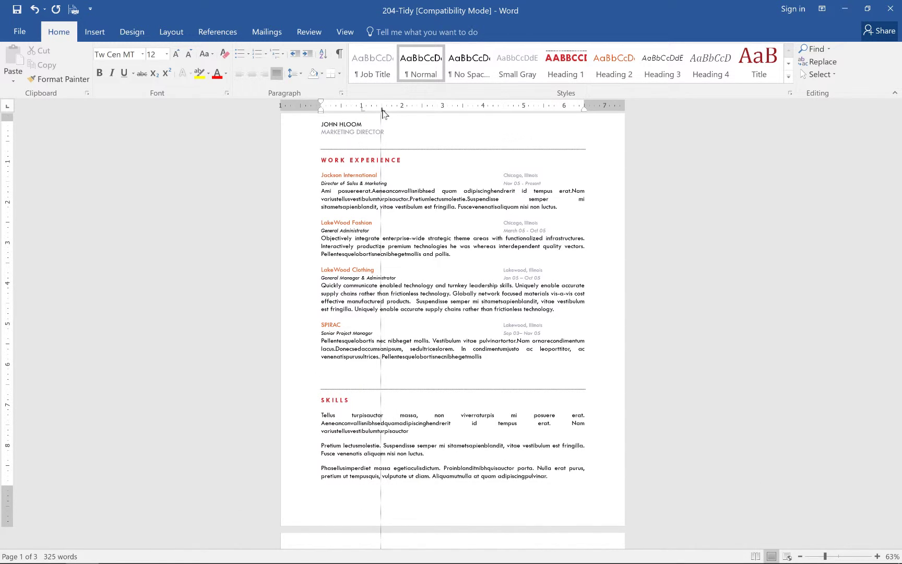
pyautogui.moveTo(383, 112); pyautogui.dragTo(383, 112)
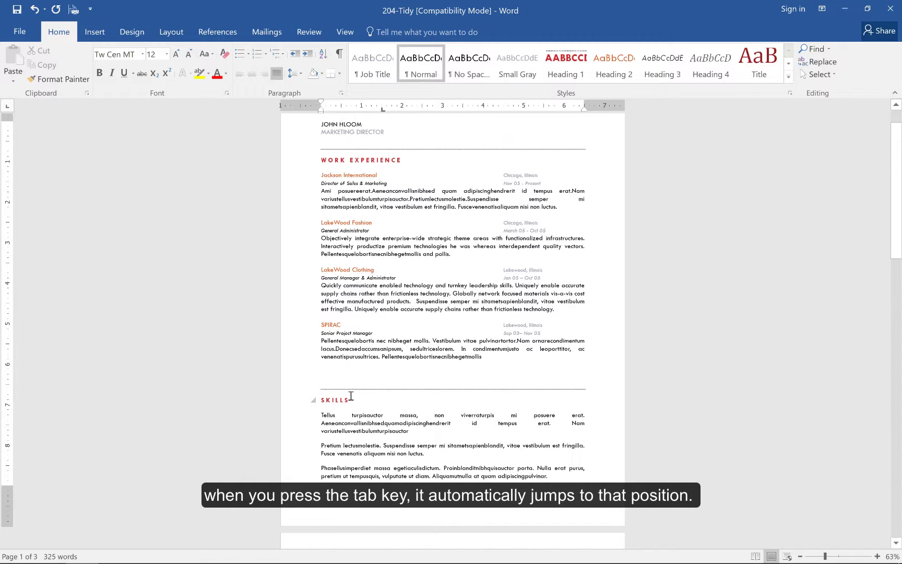
pyautogui.press('Tab')
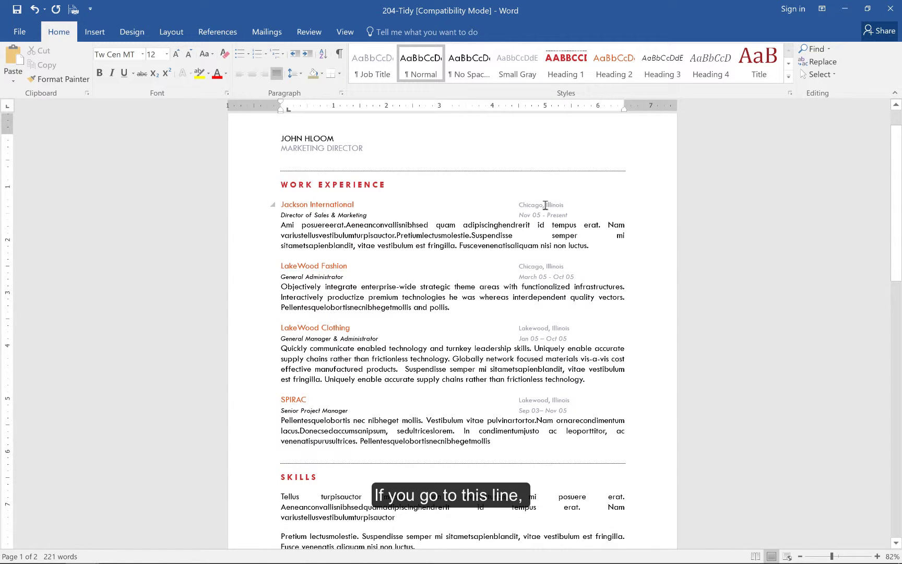
# Add a center tab stop at 3.5" to the Jackson International line holding "Chicago, Illinois"
pyautogui.click(520, 205)
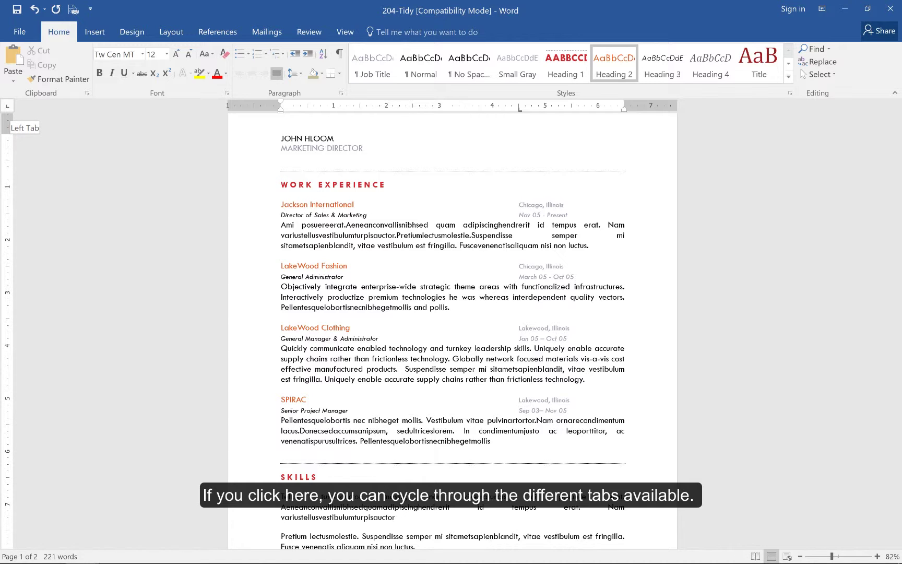
pyautogui.click(7, 106)
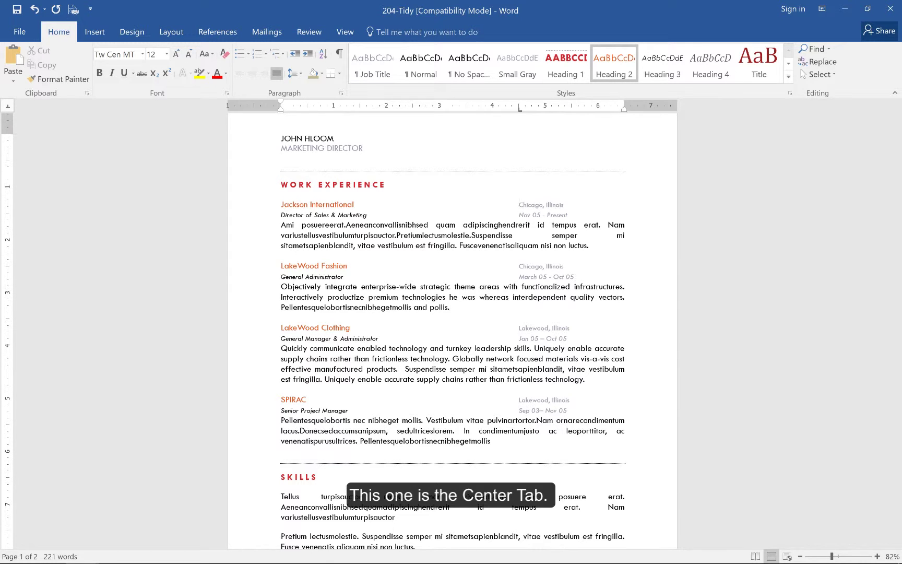
pyautogui.click(465, 109)
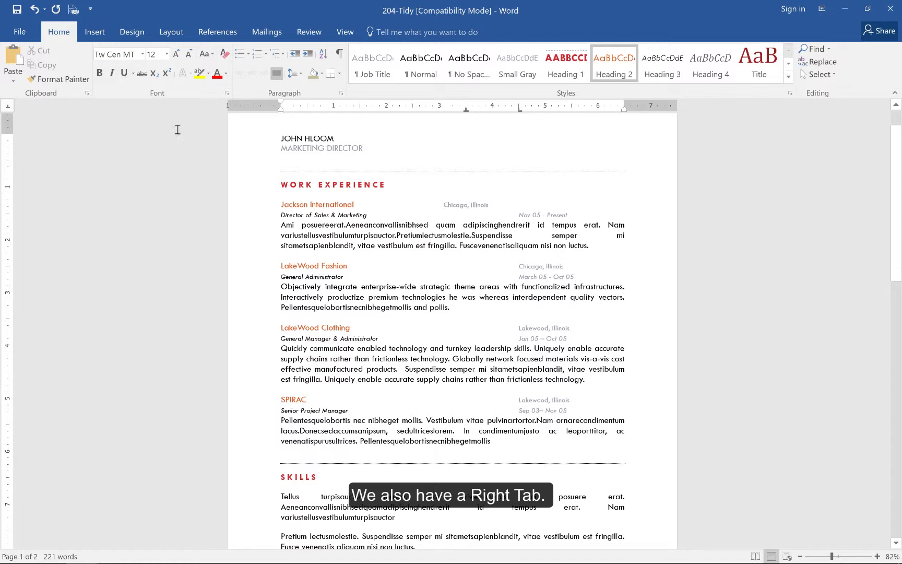
# Add a right tab stop at 6.5" to the Jackson International line and align "Chicago, Illinois" to it
pyautogui.click(7, 106)
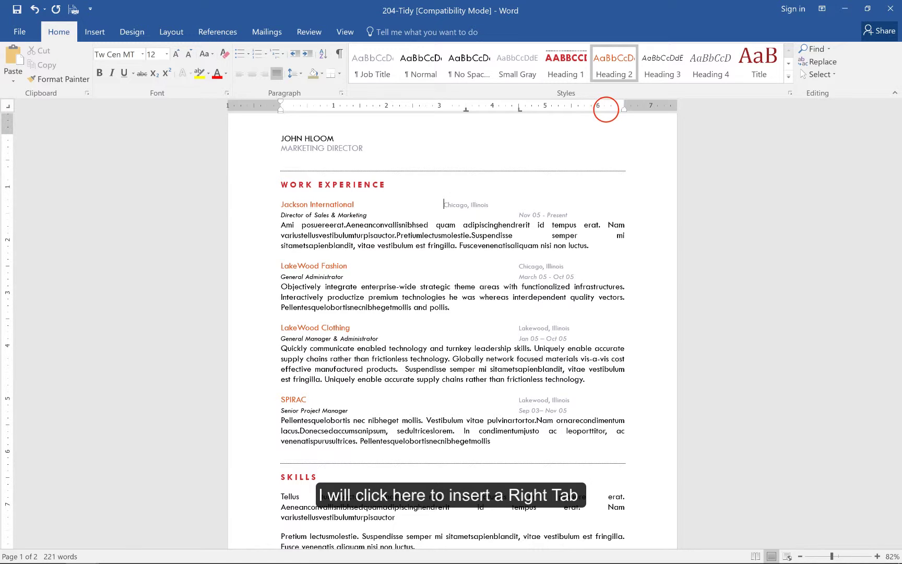
pyautogui.click(606, 109)
pyautogui.moveTo(606, 109); pyautogui.dragTo(623, 109)
pyautogui.click(444, 206)
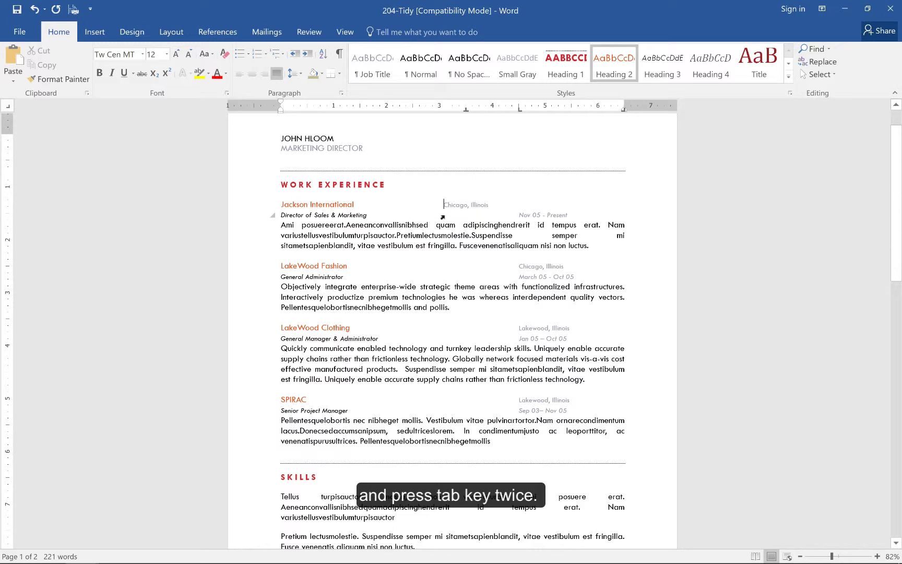
pyautogui.press('Tab')
pyautogui.press('Tab')
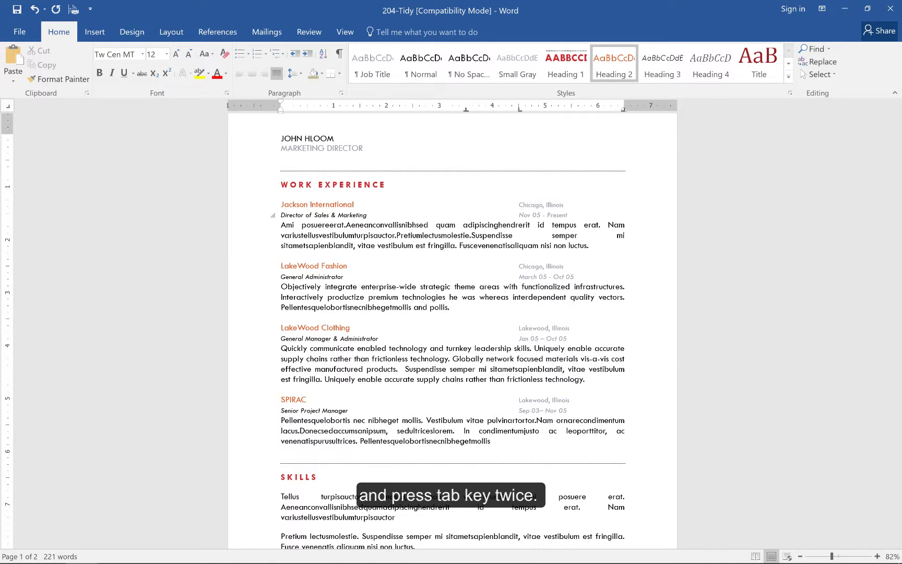
pyautogui.press('Tab')
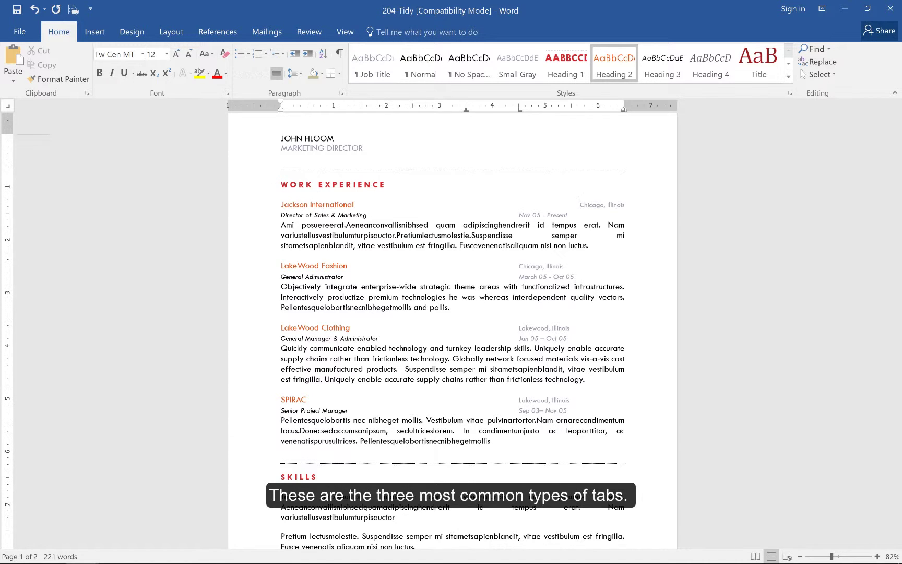
# Add a left tab stop at about 1.5" to the empty line below the contact information, and remove it again
pyautogui.click(7, 106)
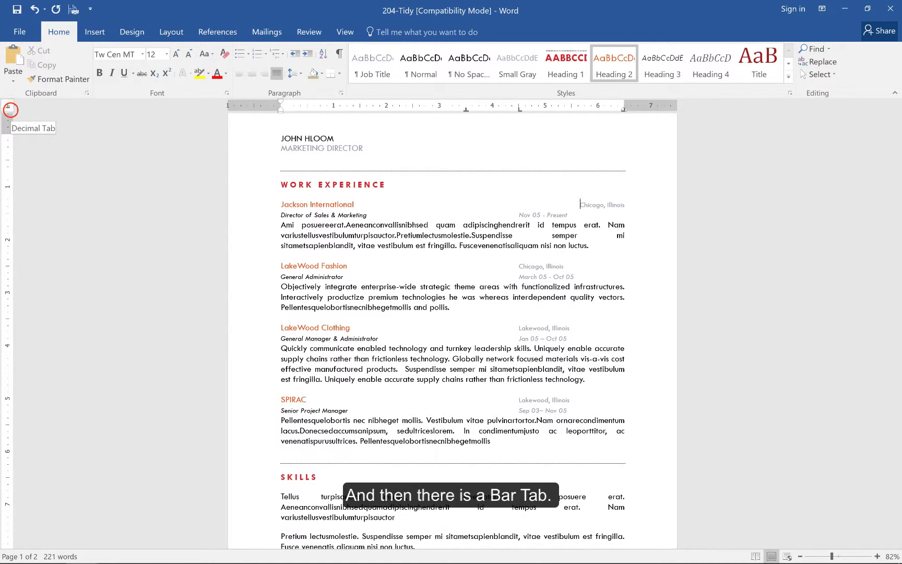
pyautogui.click(8, 107)
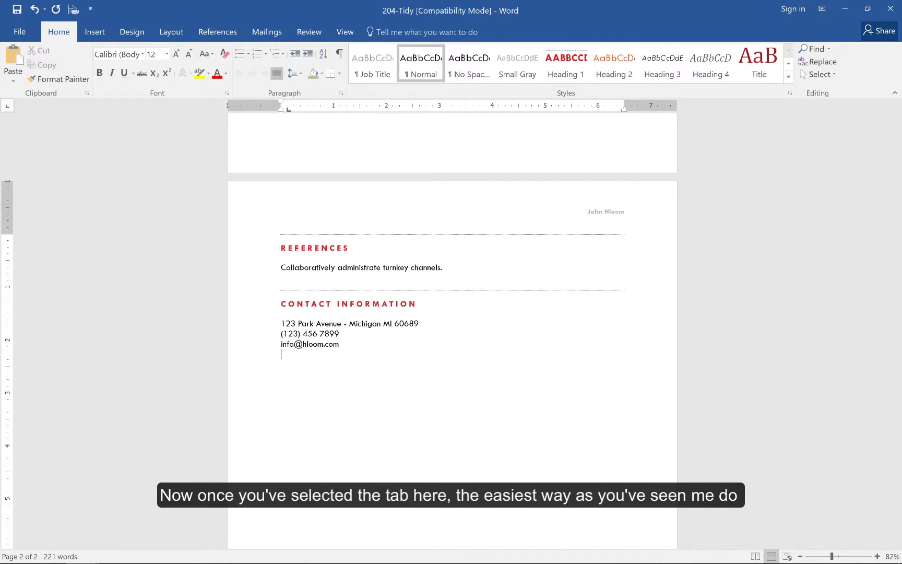
pyautogui.click(334, 108)
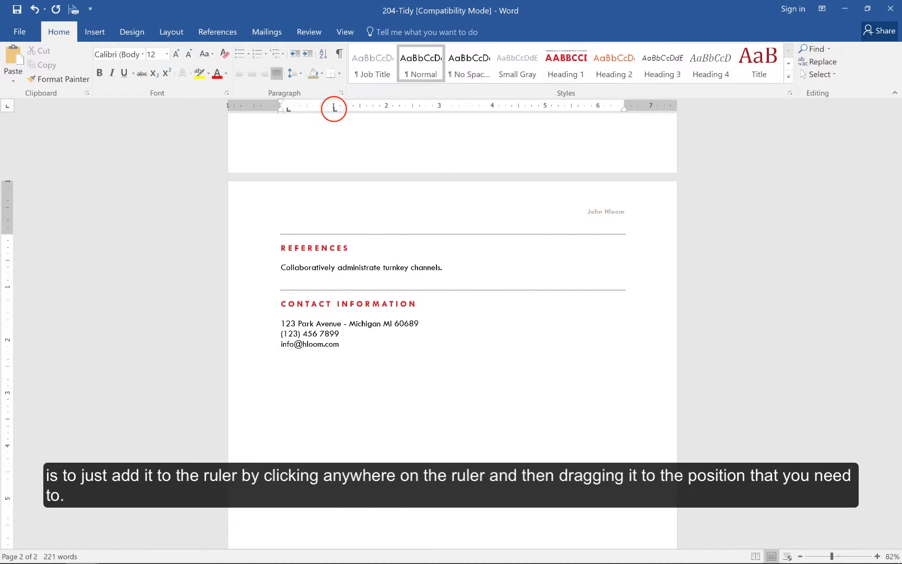
pyautogui.moveTo(334, 108); pyautogui.dragTo(361, 108)
pyautogui.scroll(-2, 452, 314)
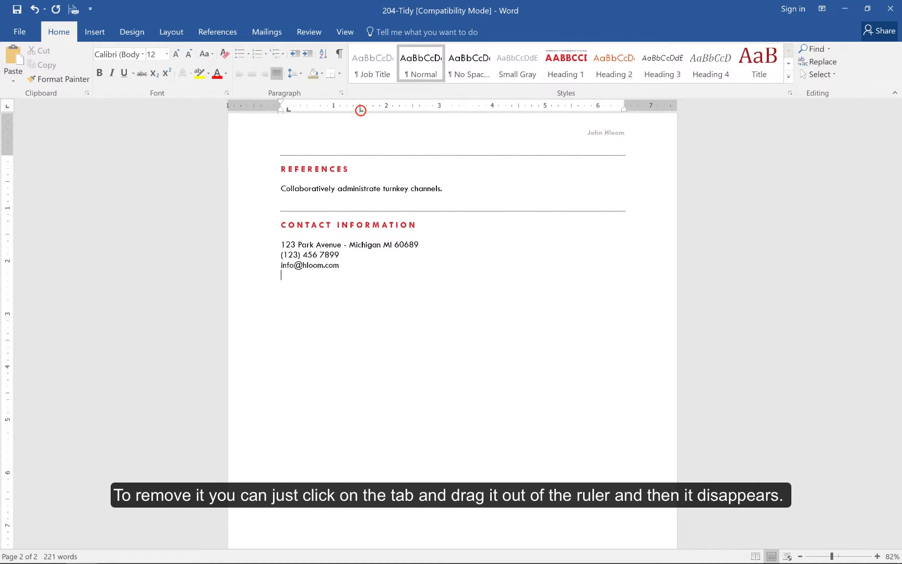
pyautogui.moveTo(360, 110); pyautogui.dragTo(361, 153)
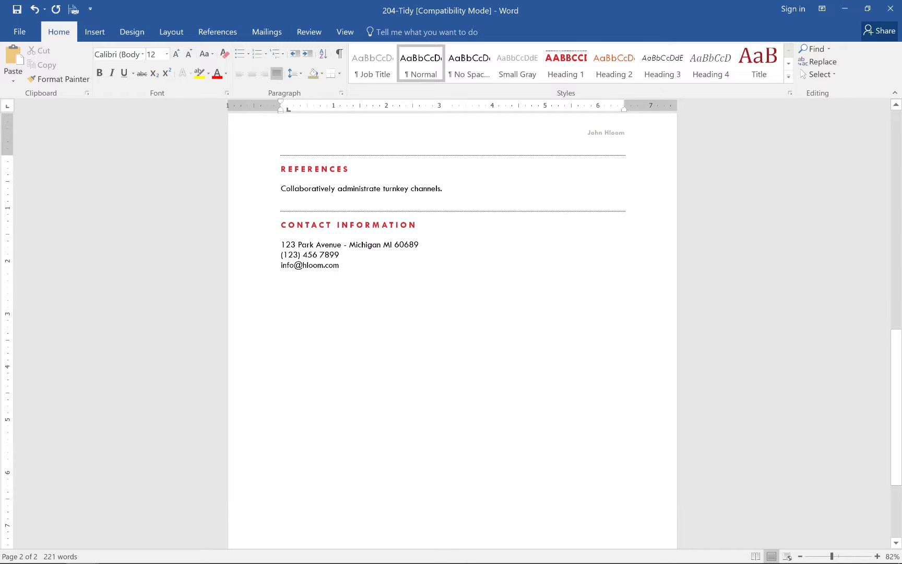
# Apply a center tab stop at 3.5" and a right tab stop at 6.5" to both the Jackson International line and its job title line
pyautogui.scroll(15, 364, 144)
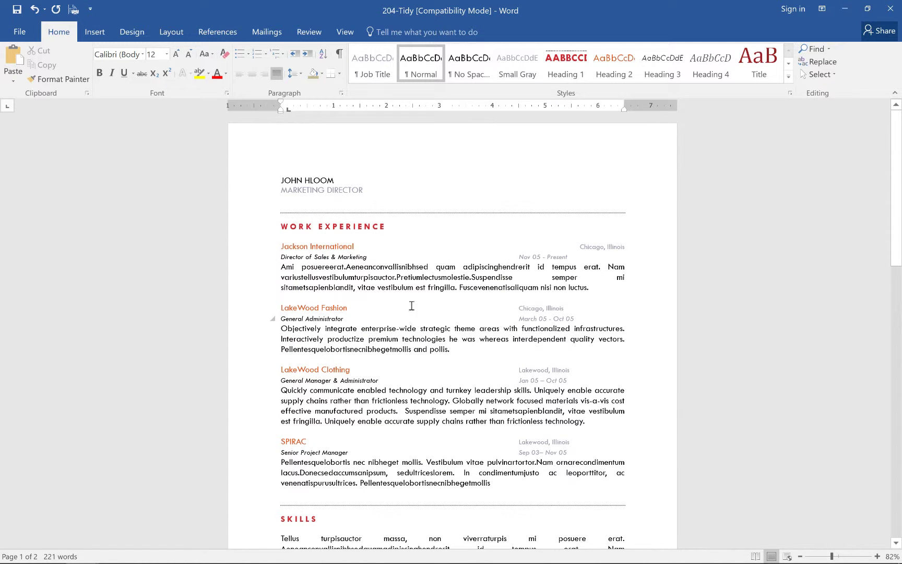
pyautogui.click(386, 247)
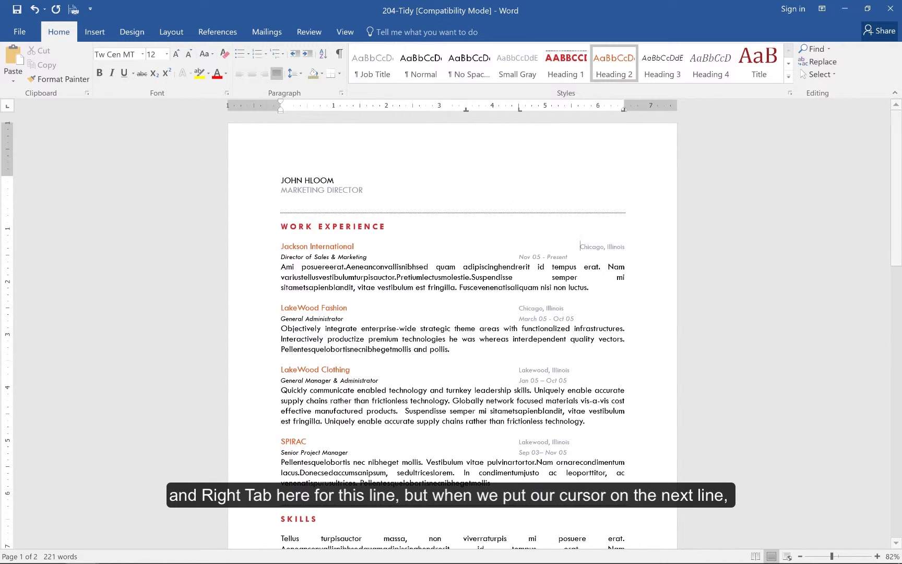
pyautogui.click(516, 257)
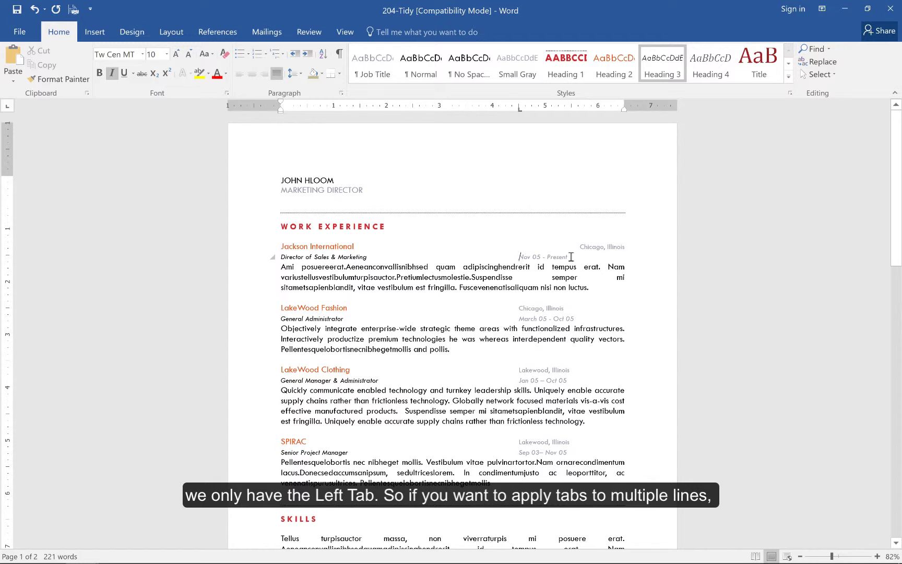
pyautogui.moveTo(571, 256); pyautogui.dragTo(282, 245)
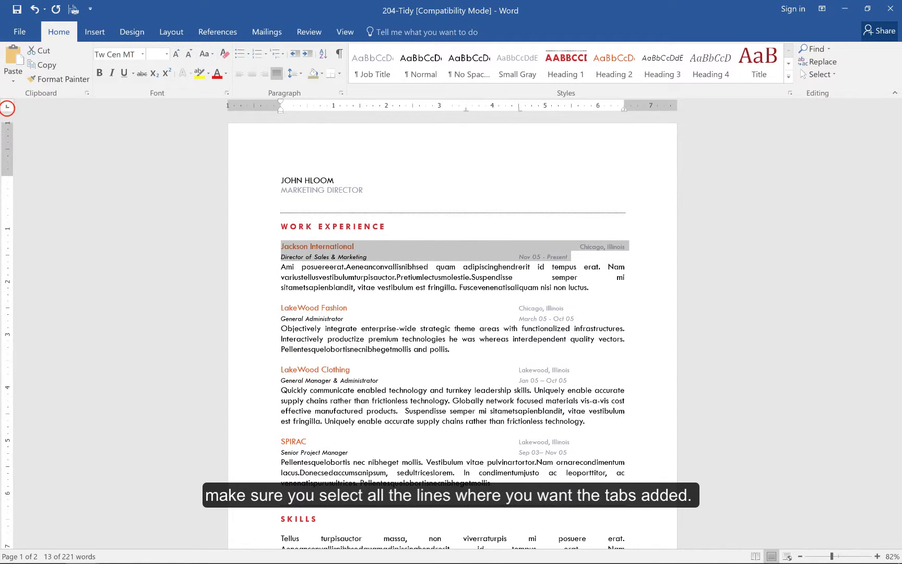
pyautogui.click(7, 106)
pyautogui.click(468, 110)
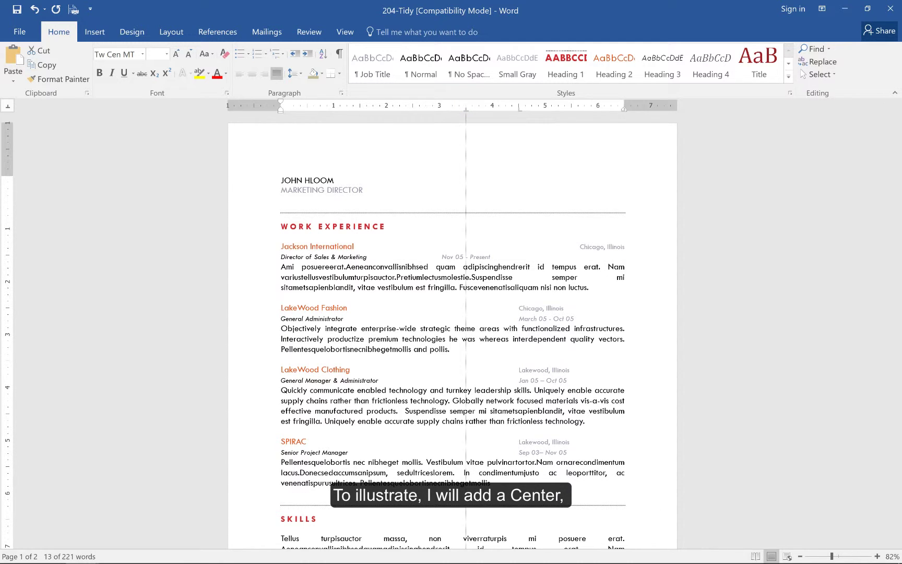
pyautogui.click(7, 106)
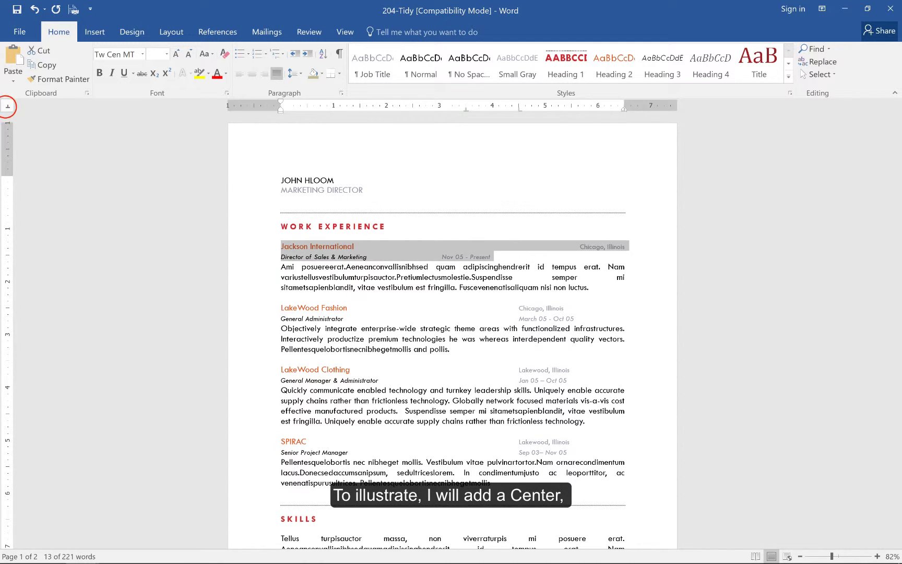
pyautogui.click(624, 107)
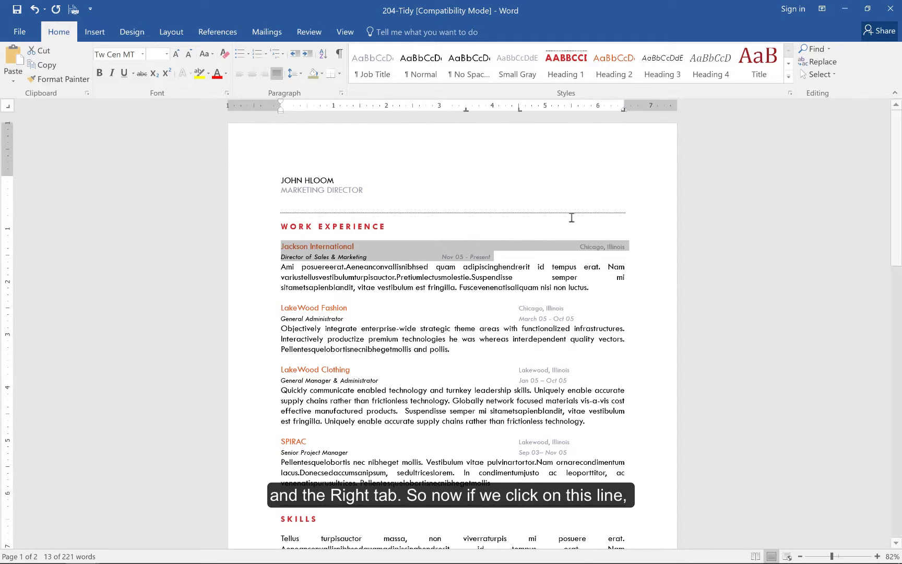
# Check which tab stops apply to the Director of Sales & Marketing line and the company line above it
pyautogui.click(469, 257)
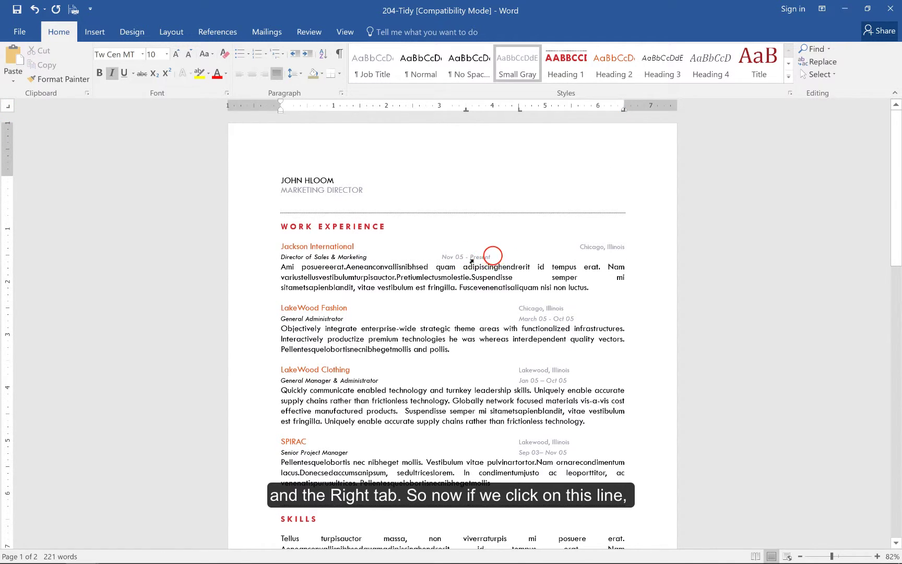
pyautogui.click(491, 257)
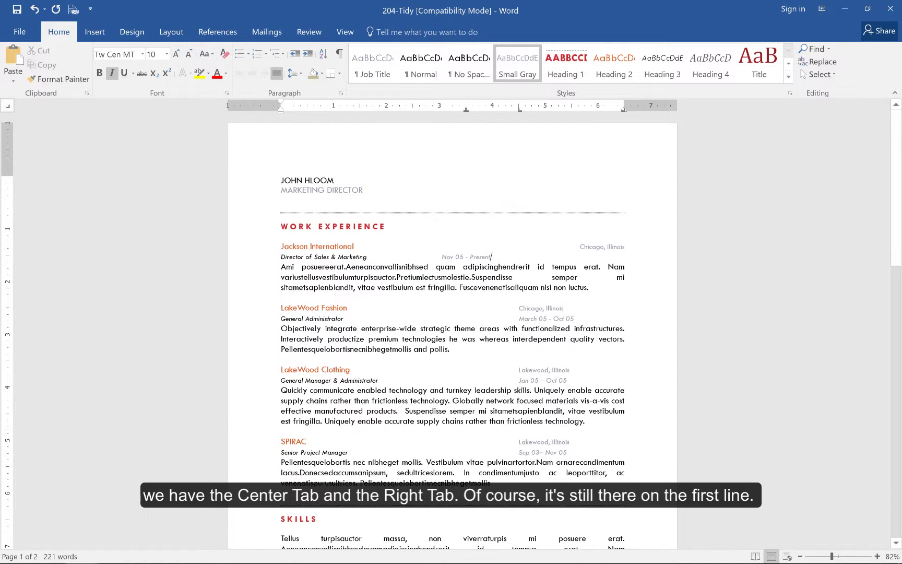
pyautogui.click(440, 256)
pyautogui.press('Up')
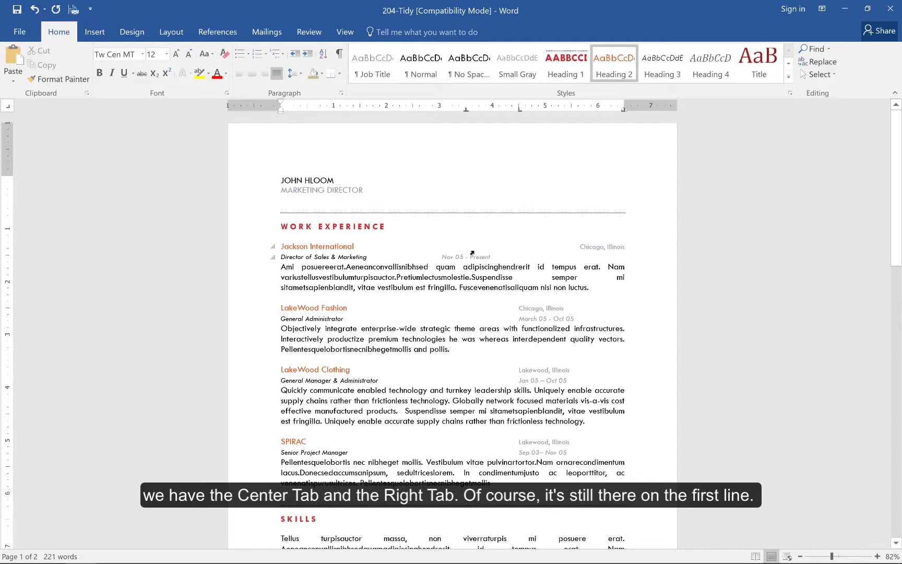
pyautogui.press('Down')
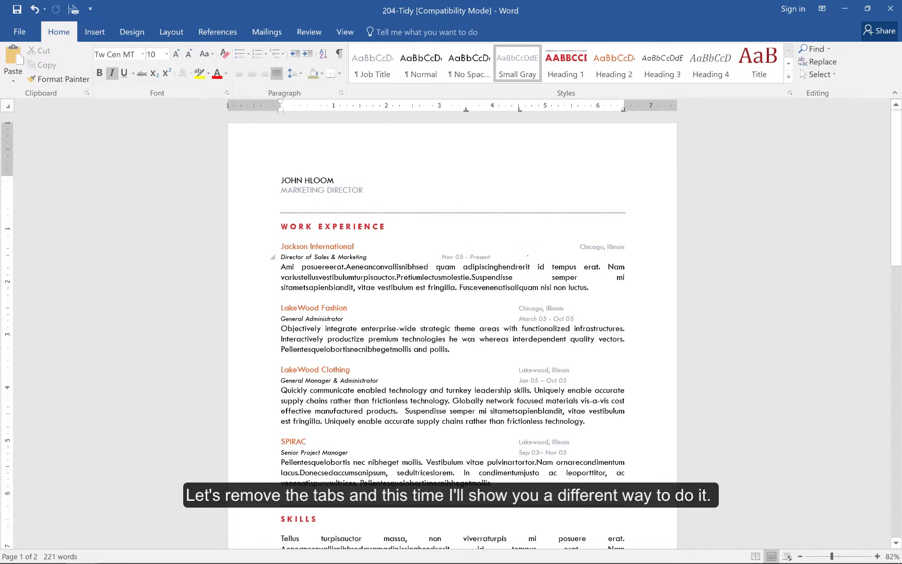
# Open the tab stop settings for the Jackson International line and its job title line together
pyautogui.hotkey('shift', 'End')
pyautogui.hotkey('shift', 'Home')
pyautogui.hotkey('shift', 'Up')
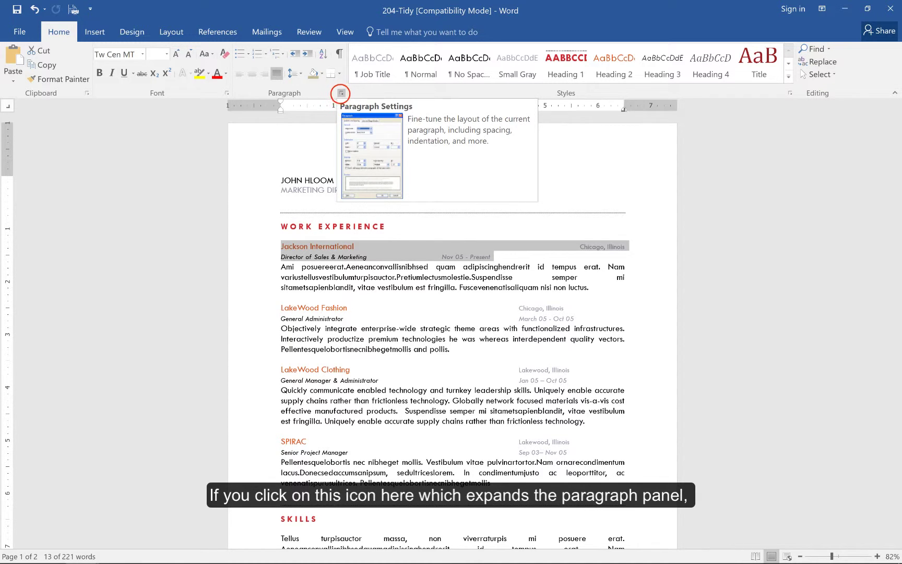
pyautogui.click(342, 94)
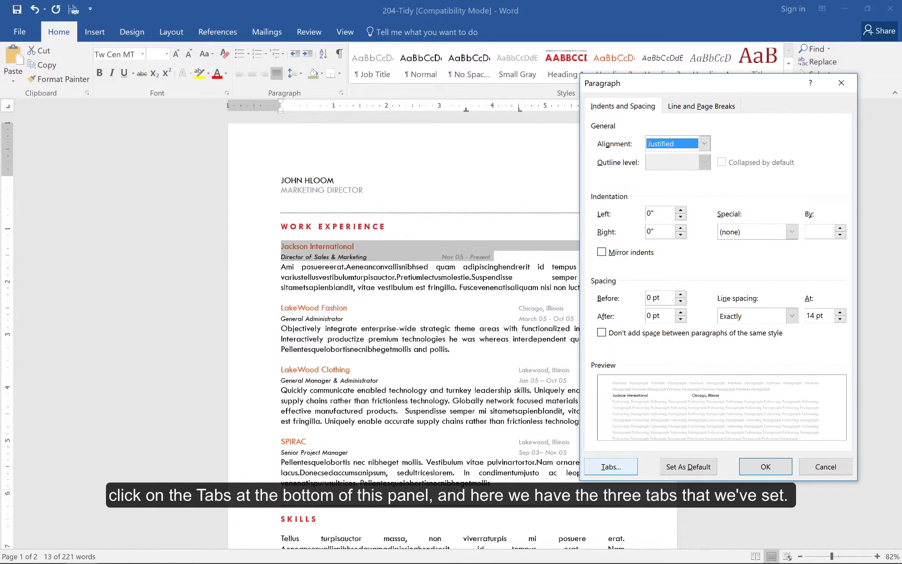
pyautogui.click(611, 466)
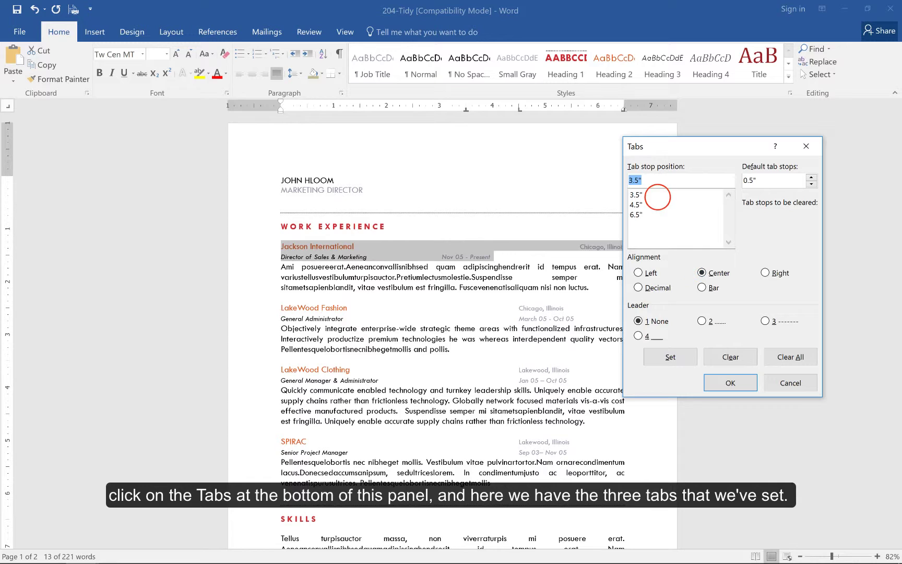
# Clear the 3.5" center and 6.5" right tab stops from both Jackson International lines, and remove the extra tab before "Chicago, Illinois"
pyautogui.click(656, 195)
pyautogui.click(655, 205)
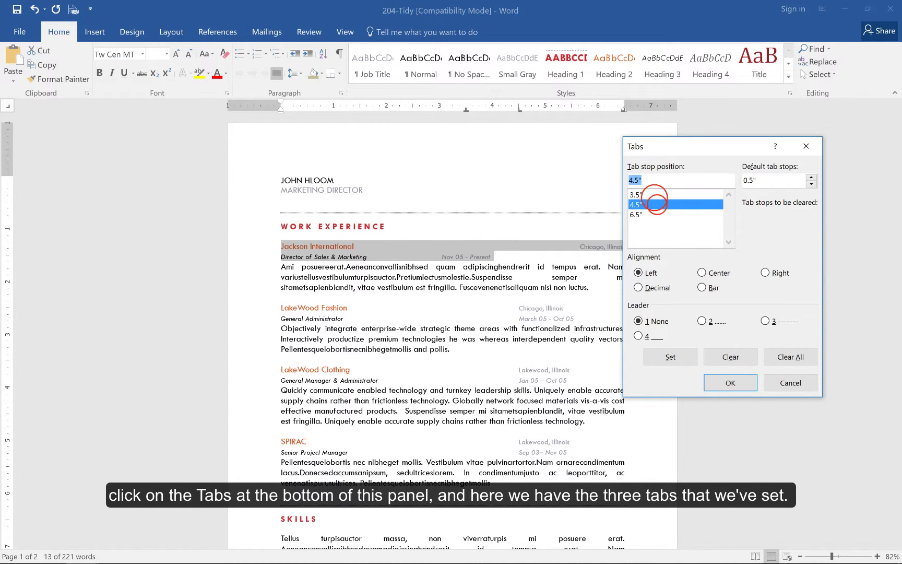
pyautogui.click(654, 195)
pyautogui.click(654, 204)
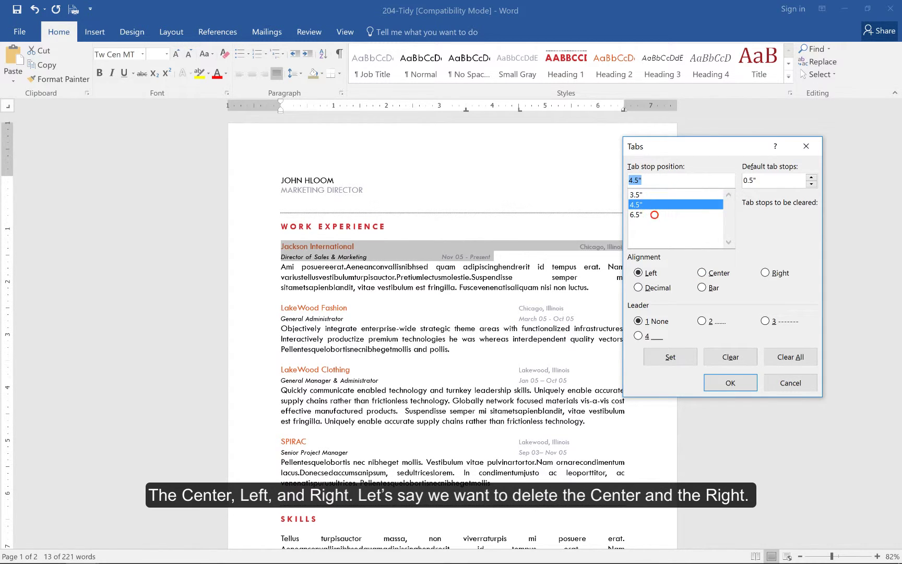
pyautogui.click(654, 214)
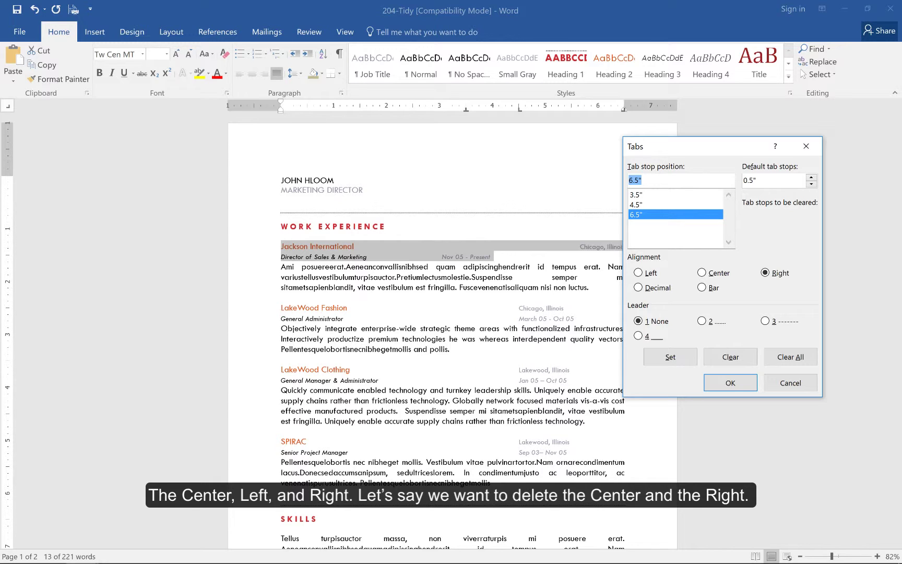
pyautogui.click(655, 195)
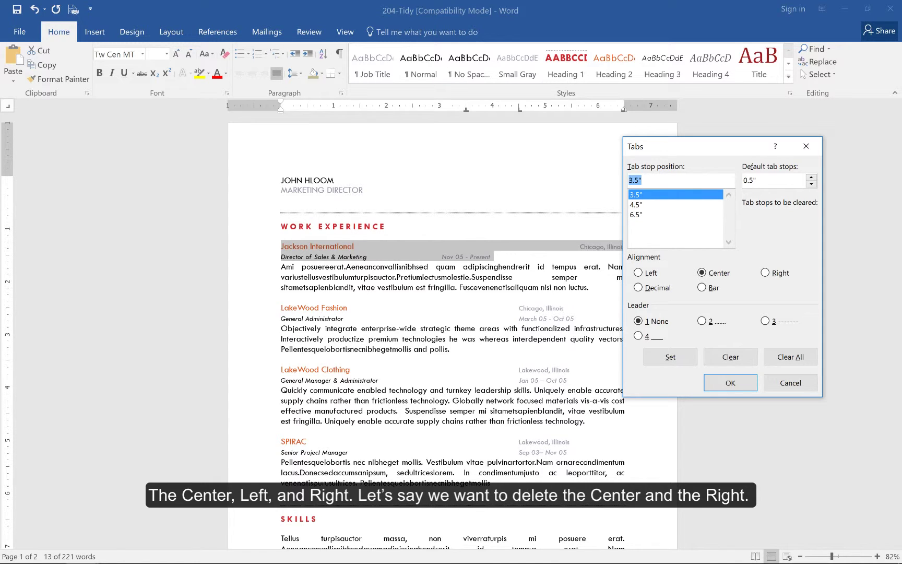
pyautogui.click(653, 214)
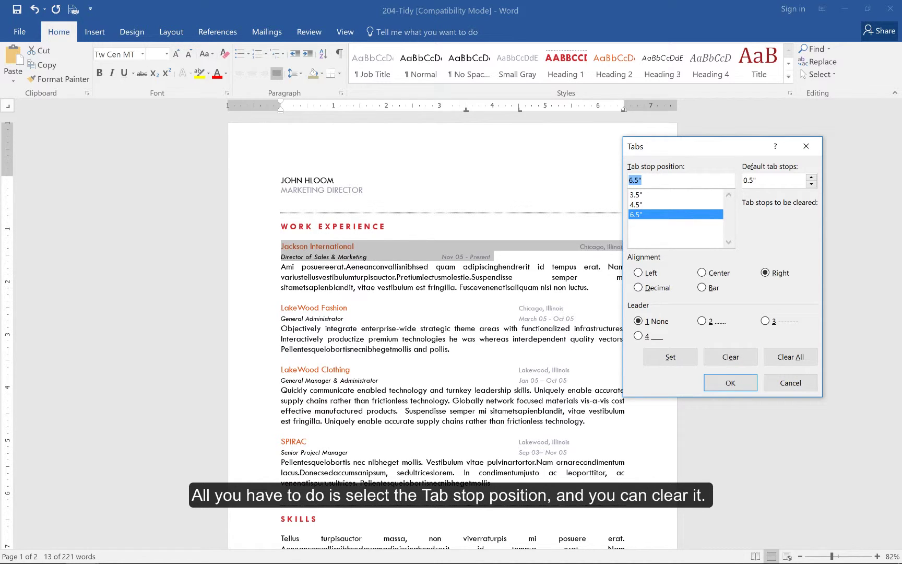
pyautogui.click(718, 354)
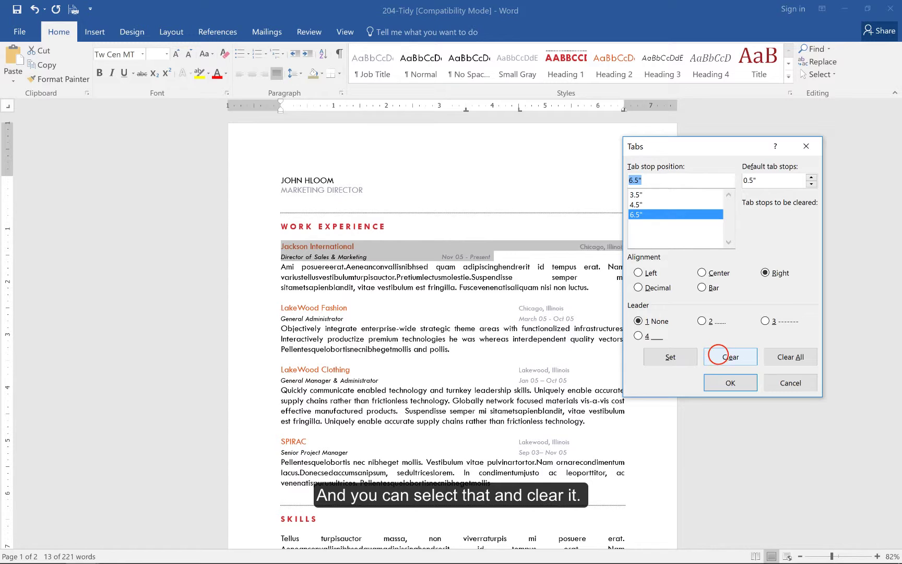
pyautogui.click(647, 194)
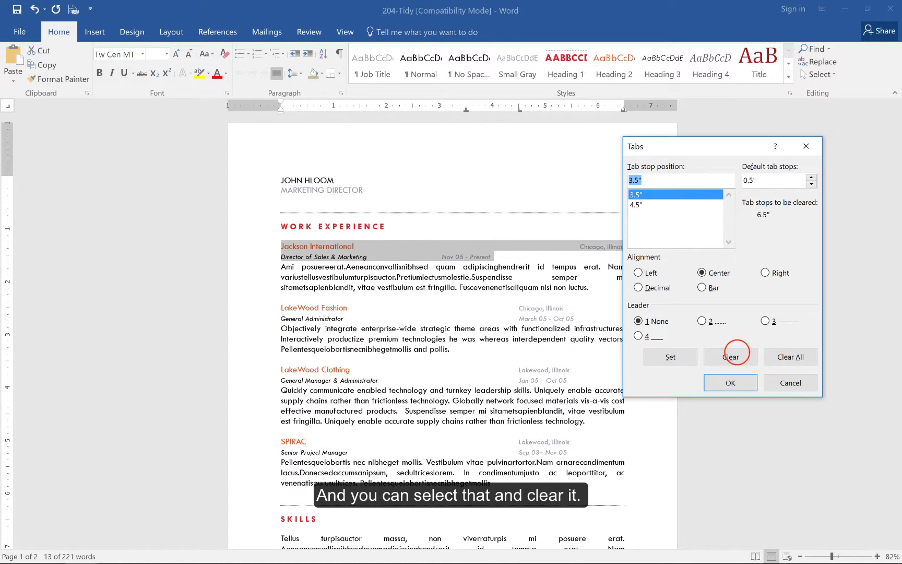
pyautogui.click(731, 355)
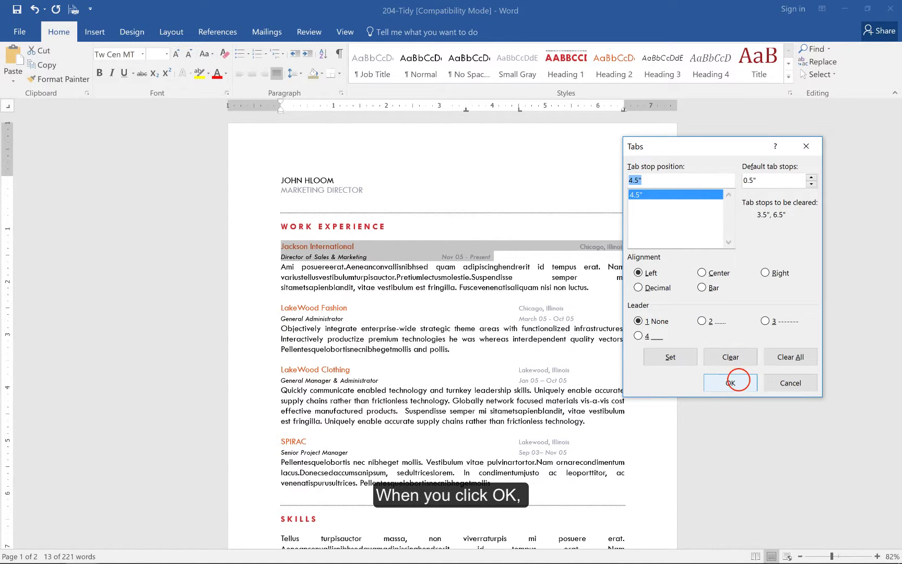
pyautogui.click(737, 377)
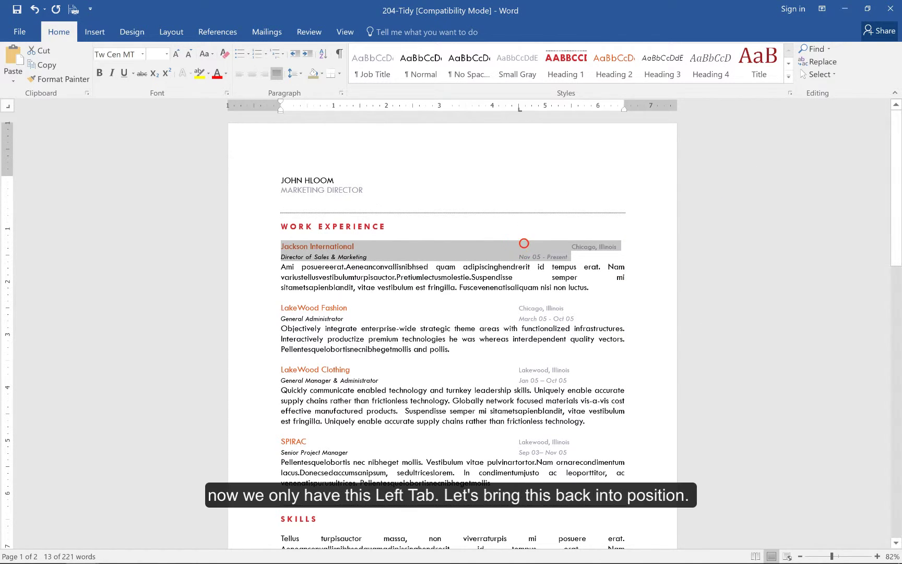
pyautogui.click(532, 247)
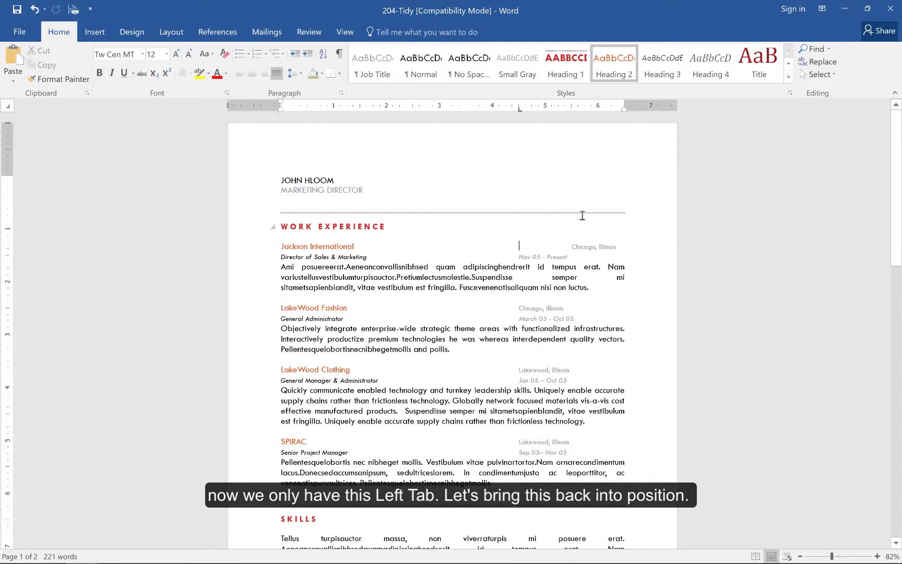
pyautogui.hotkey('ctrl', 'z')
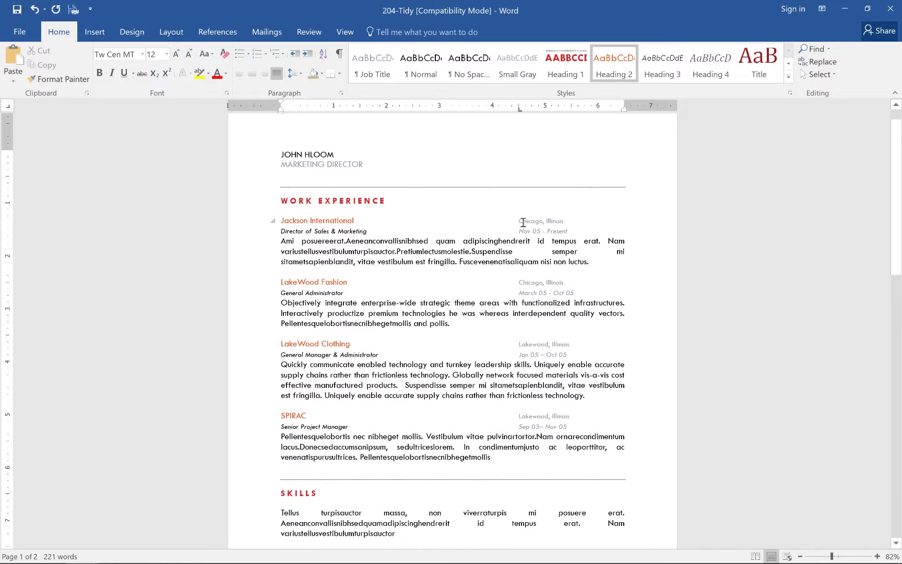
# Apply the dotted leader (option 2) to the 6.5" right tab stop of the Jackson International line
pyautogui.click(630, 230)
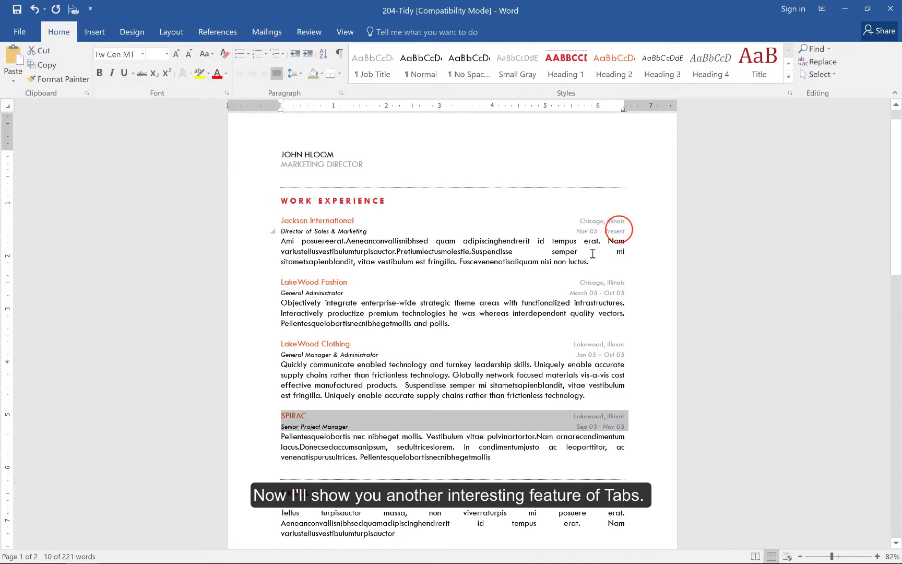
pyautogui.click(619, 231)
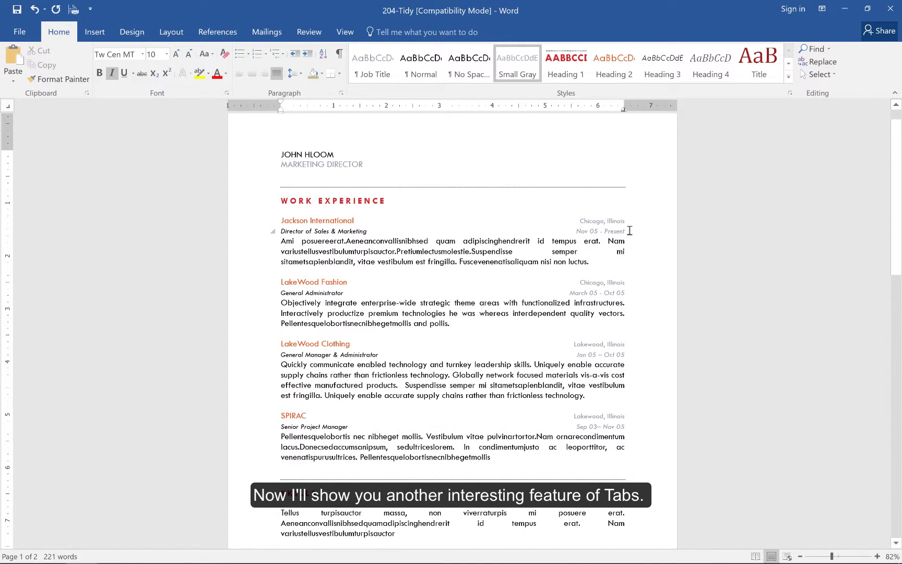
pyautogui.click(626, 222)
pyautogui.moveTo(626, 223); pyautogui.dragTo(582, 220)
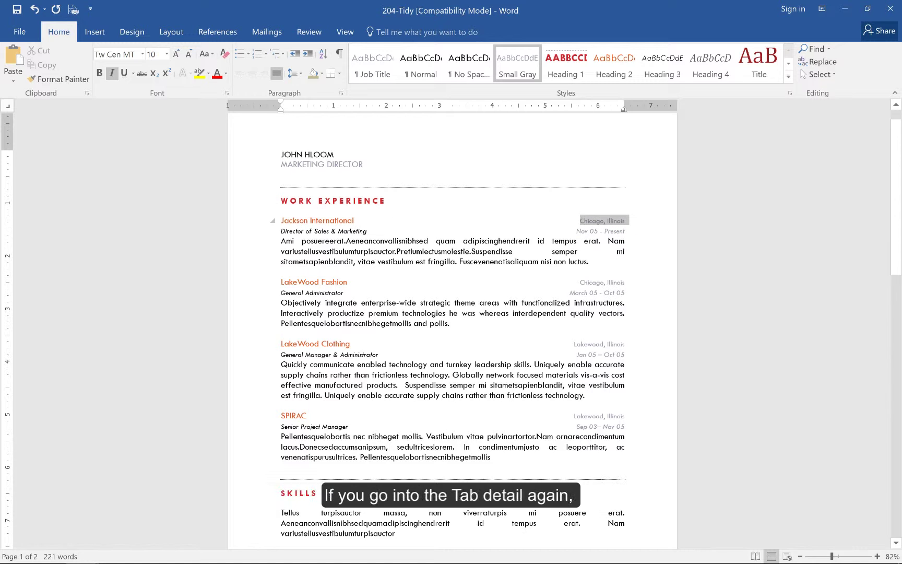
pyautogui.click(339, 92)
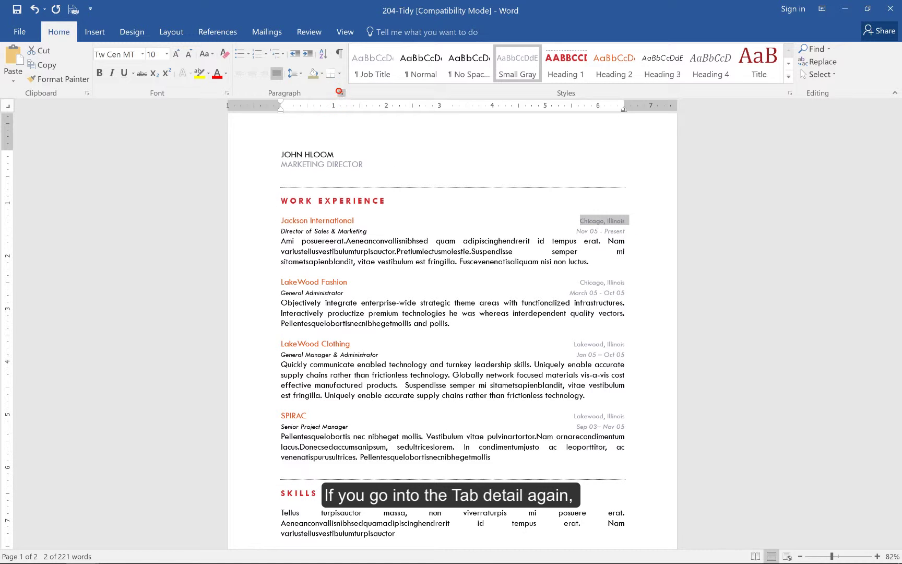
pyautogui.click(618, 463)
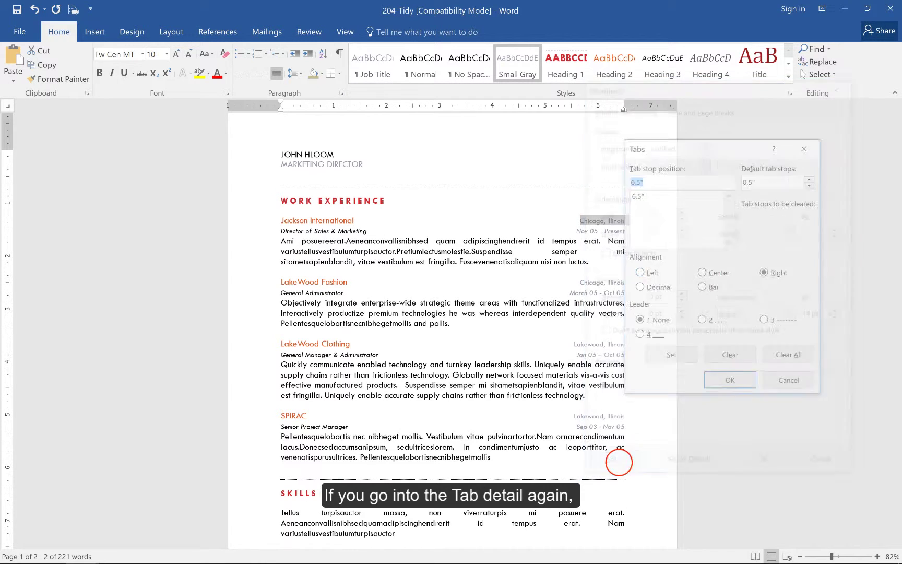
pyautogui.click(645, 193)
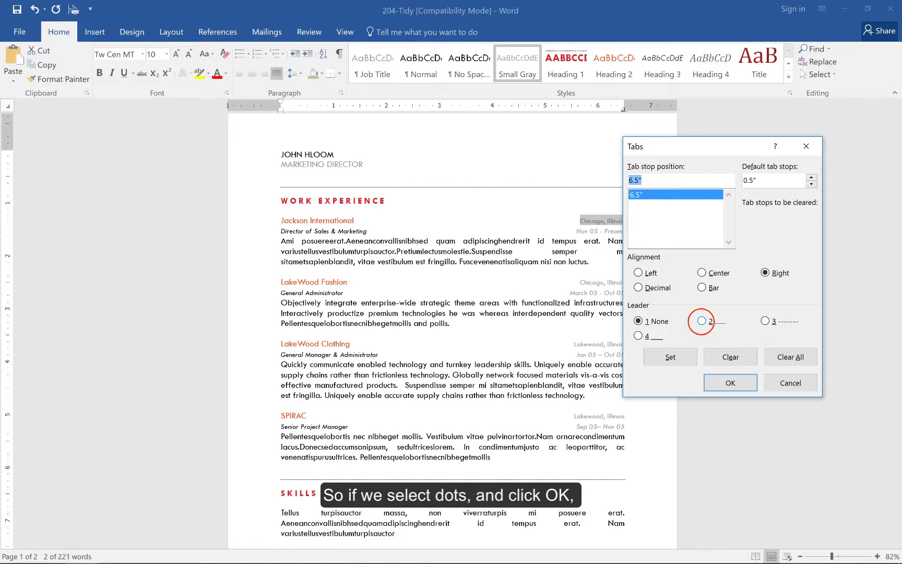
pyautogui.click(702, 321)
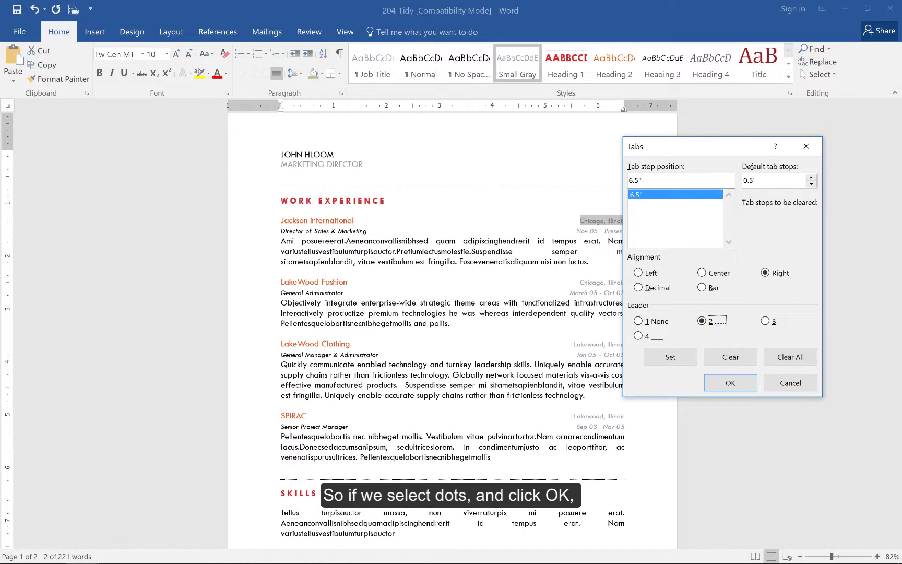
pyautogui.click(730, 383)
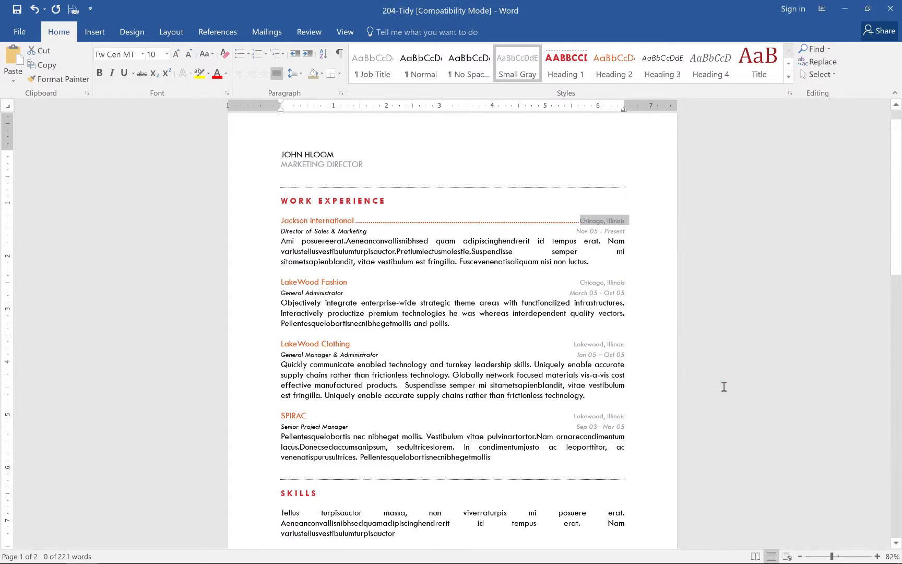
# Add the word "Limited" after the company name Jackson International, in front of the dotted leader
pyautogui.click(581, 221)
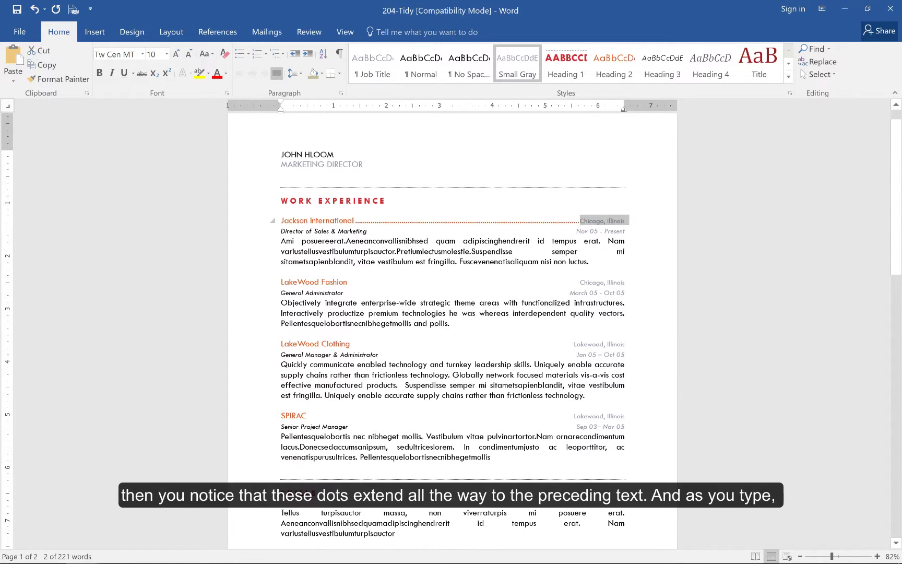
pyautogui.click(580, 221)
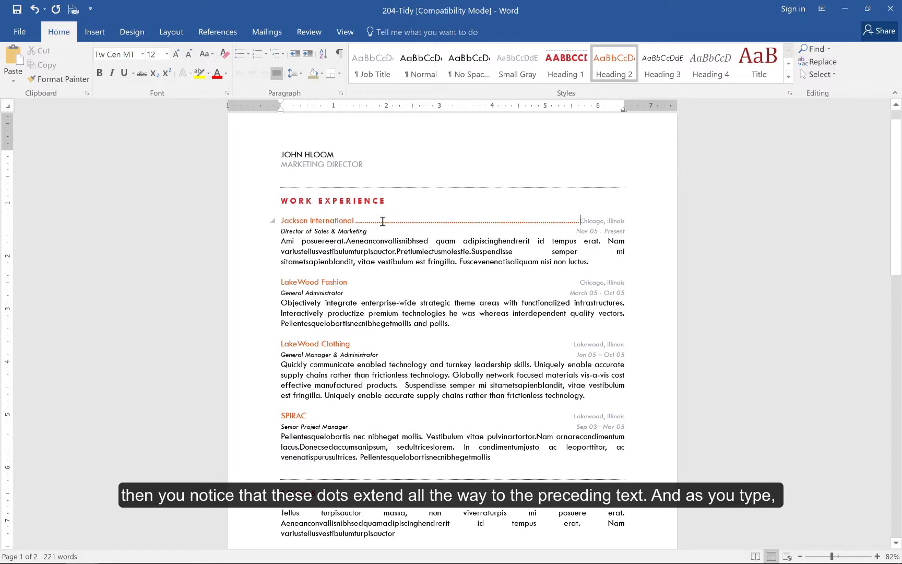
pyautogui.click(358, 221)
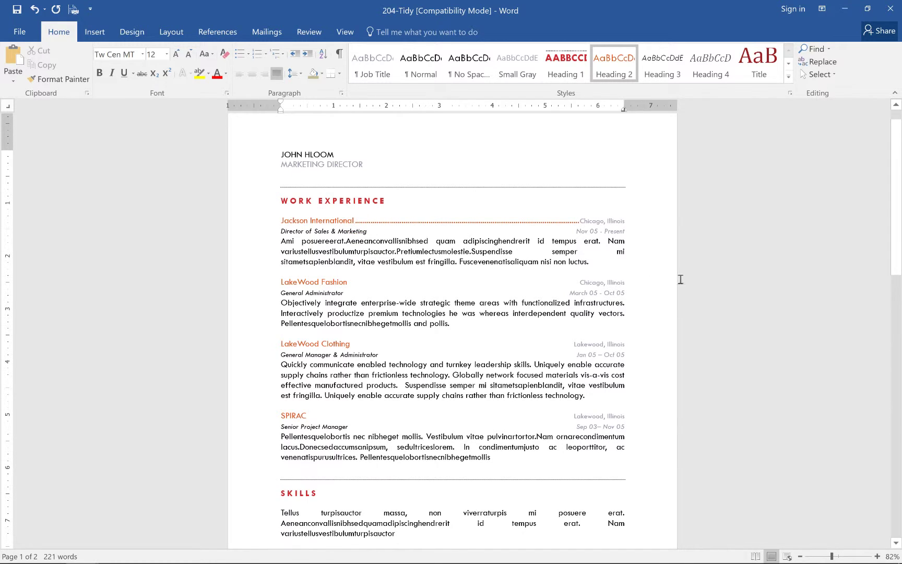
pyautogui.write('Limited')
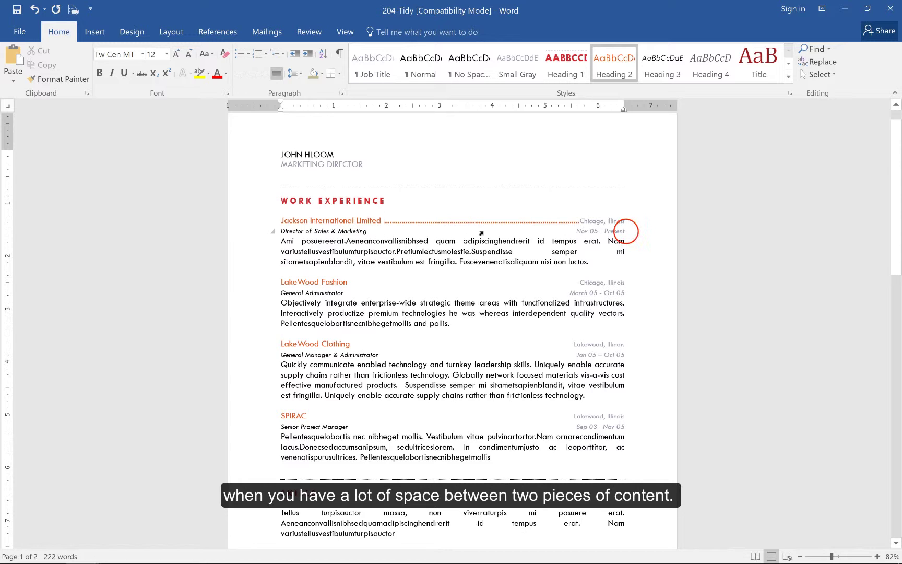
# Apply the dashed leader (option 3) to the 6.5" right tab stop of the Director of Sales & Marketing line
pyautogui.moveTo(625, 231); pyautogui.dragTo(576, 233)
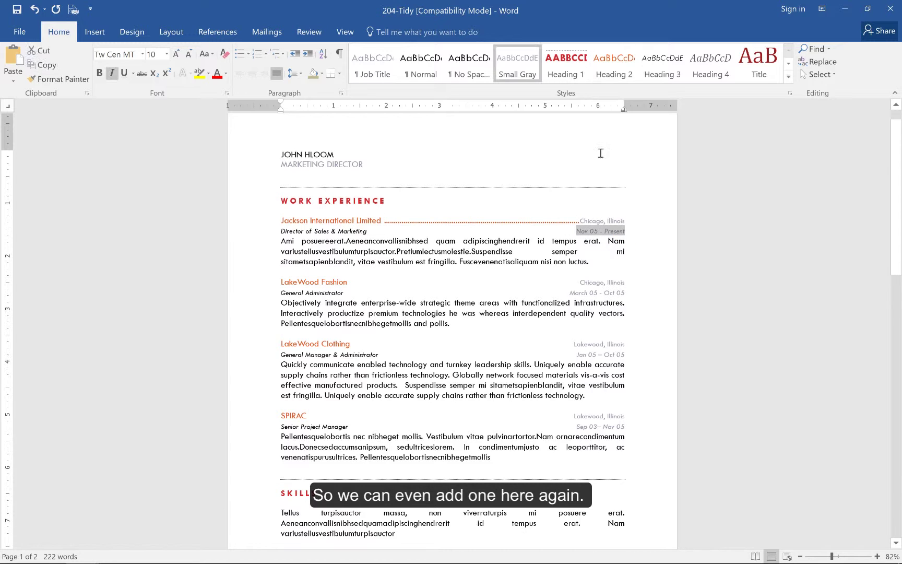
pyautogui.click(340, 91)
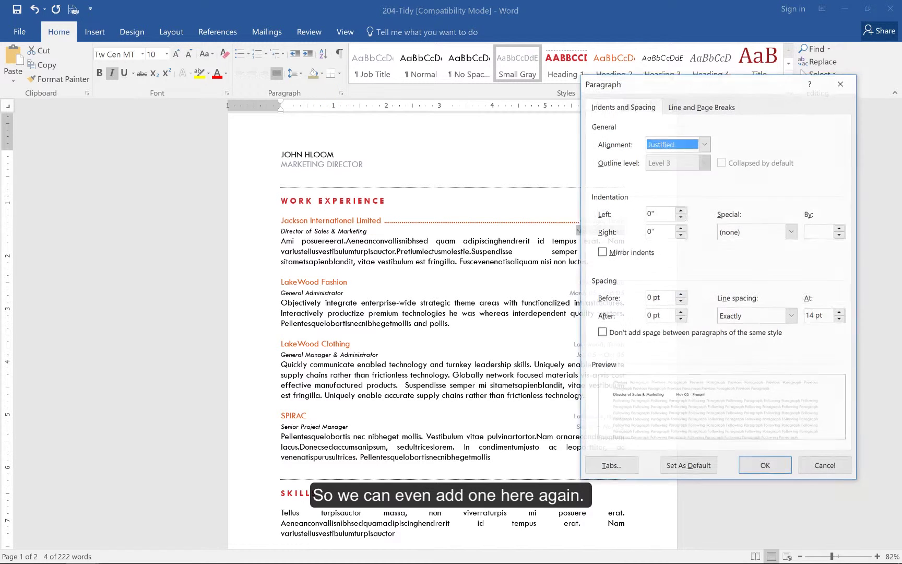
pyautogui.click(611, 466)
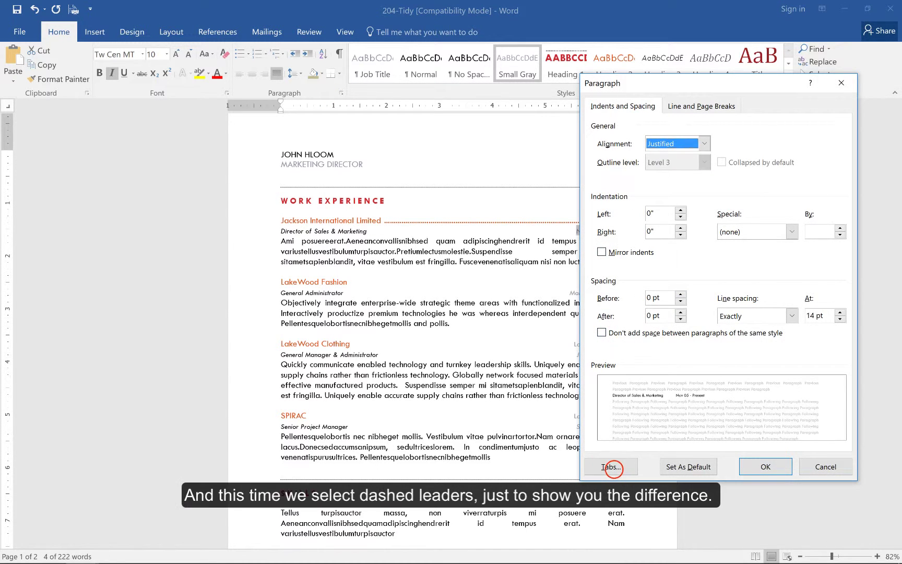
pyautogui.click(765, 321)
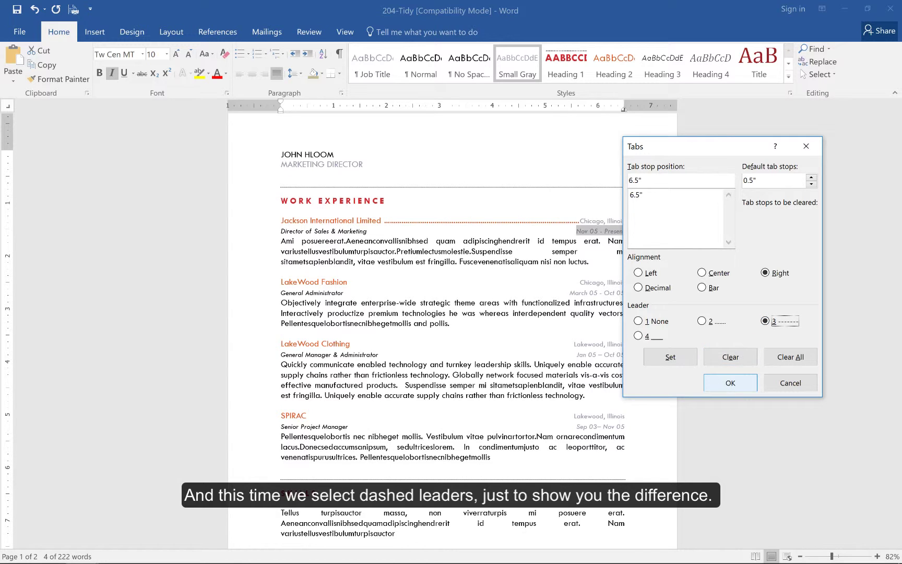
pyautogui.click(735, 383)
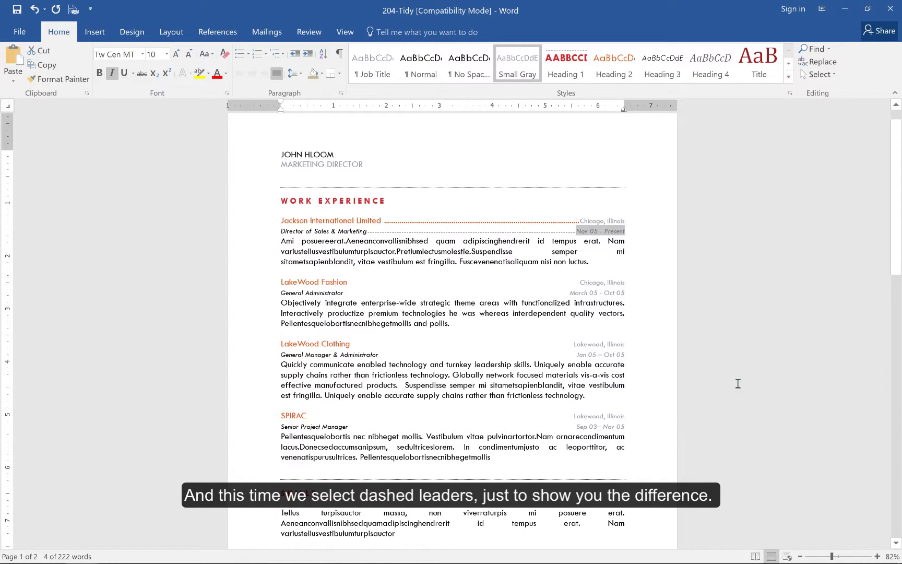
pyautogui.click(369, 233)
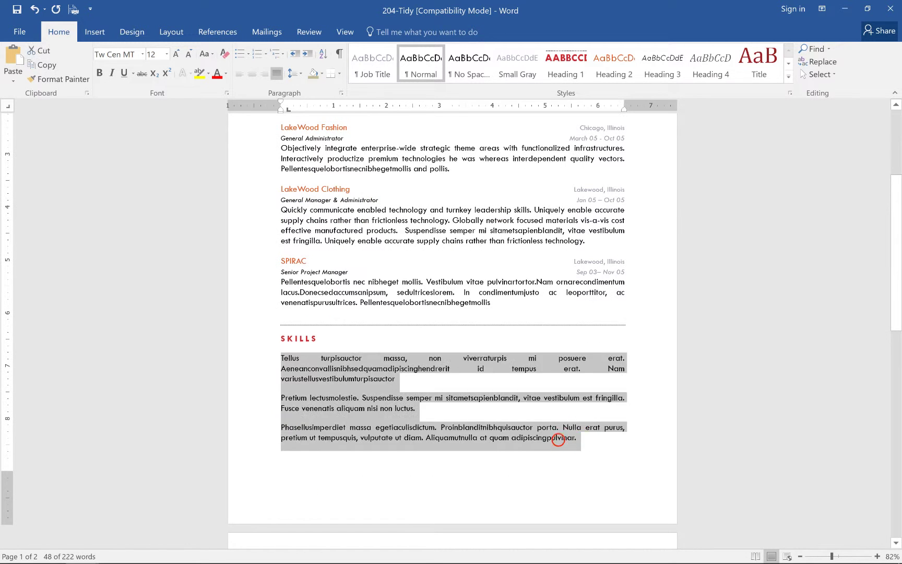
# Delete the three paragraphs of body text under the Skills heading
pyautogui.click(582, 438)
pyautogui.moveTo(582, 437); pyautogui.dragTo(275, 360)
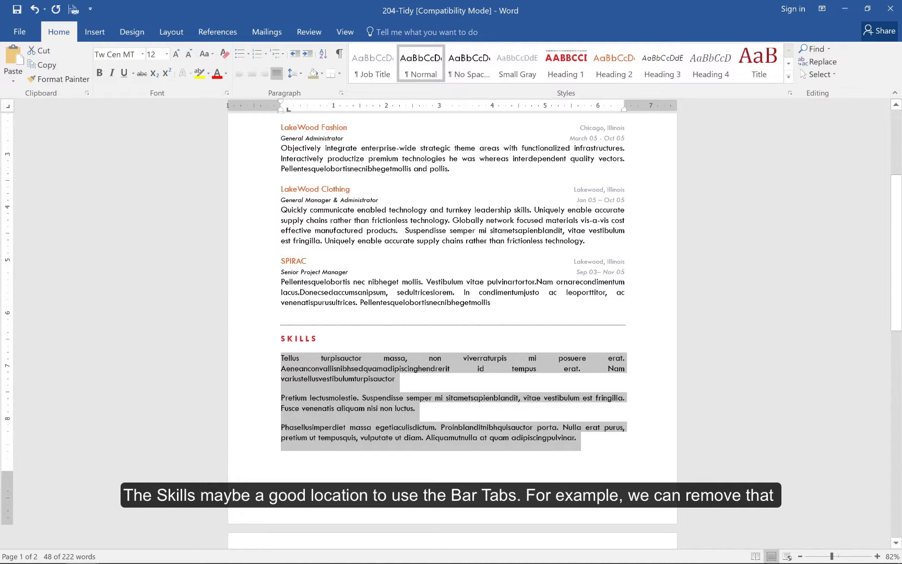
pyautogui.press('Delete')
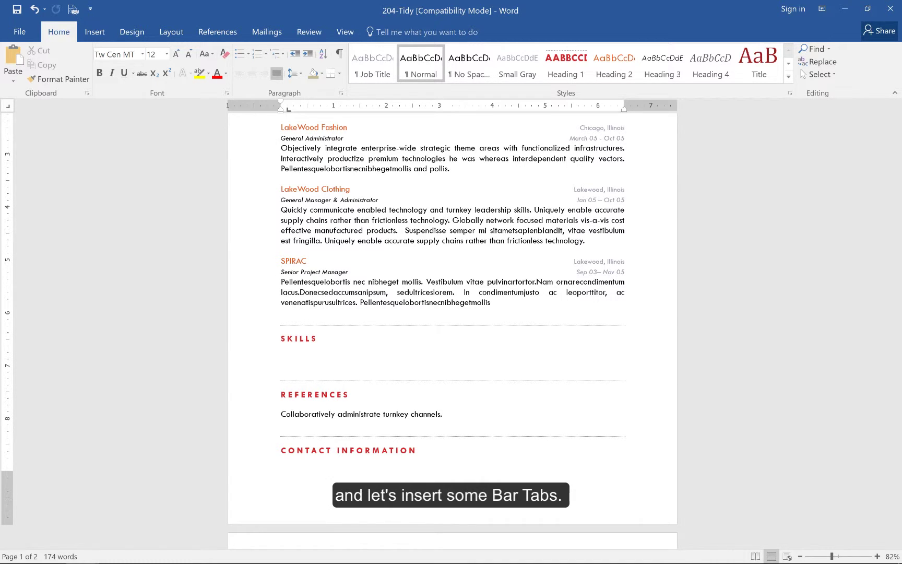
# Add bar tab stops at about 2.1" and 4.25" to the empty line under the Skills heading
pyautogui.click(8, 106)
pyautogui.click(8, 106)
pyautogui.click(8, 106)
pyautogui.click(8, 106)
pyautogui.click(8, 106)
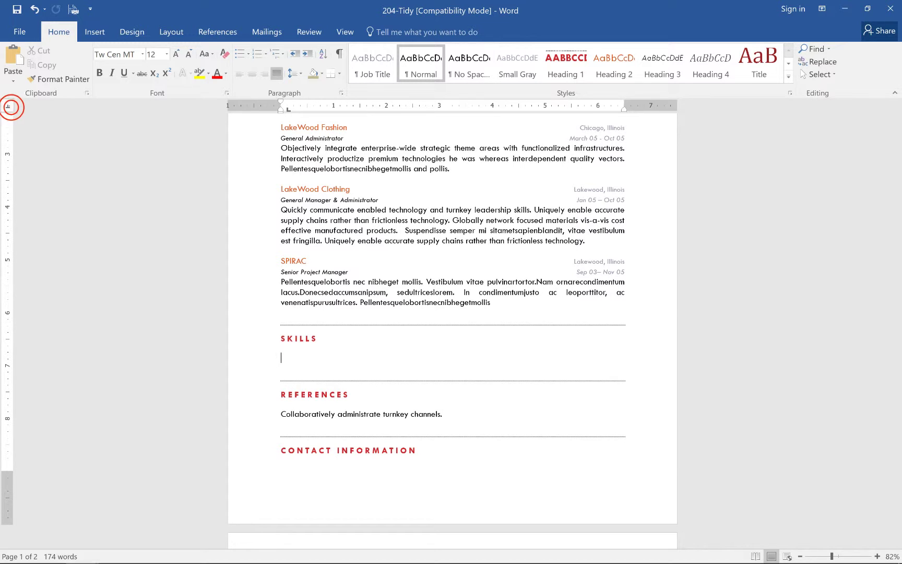
pyautogui.click(8, 106)
pyautogui.click(7, 106)
pyautogui.click(8, 106)
pyautogui.click(7, 106)
pyautogui.click(7, 106)
pyautogui.click(8, 106)
pyautogui.click(392, 106)
pyautogui.moveTo(392, 106); pyautogui.dragTo(392, 107)
pyautogui.moveTo(507, 107); pyautogui.dragTo(505, 107)
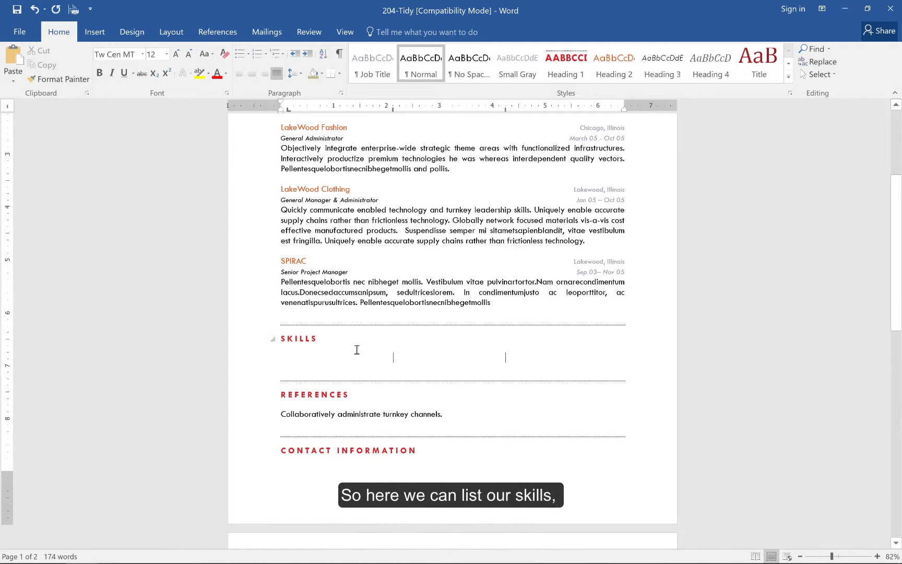
# Enter "Skill One" at the start of the line under the Skills heading
pyautogui.write('Skill')
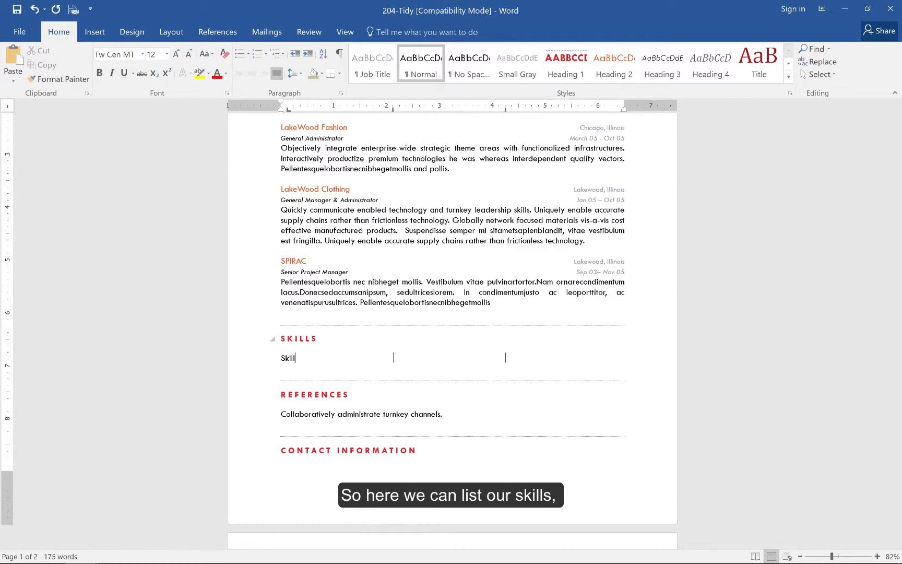
pyautogui.write(' One')
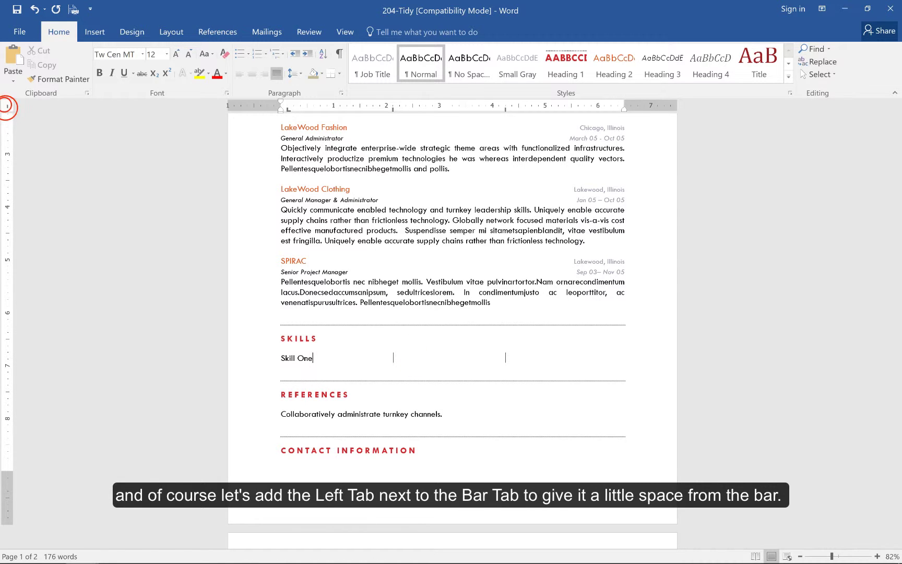
# Add left tab stops at about 2.25" and 4.4" to the Skill One line, just past each bar tab
pyautogui.click(7, 106)
pyautogui.click(7, 107)
pyautogui.click(8, 107)
pyautogui.click(400, 108)
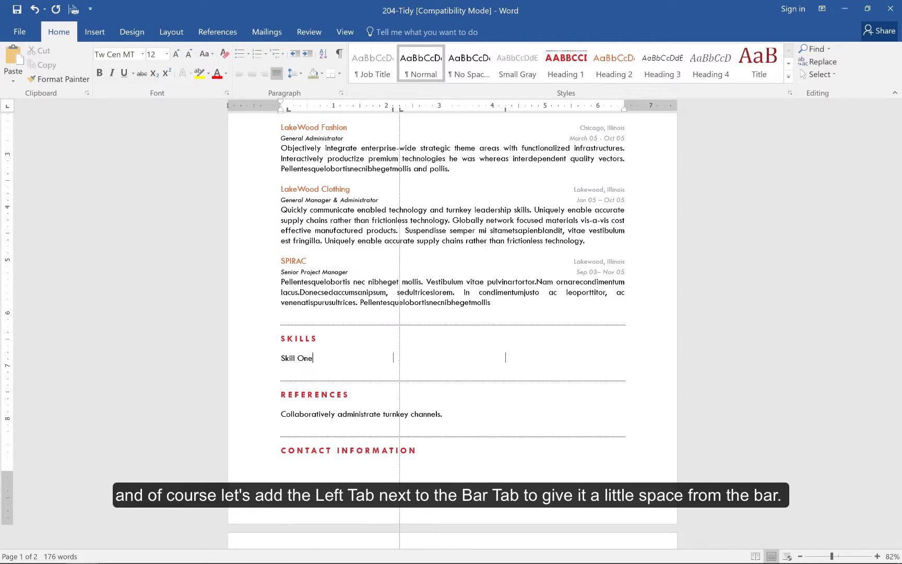
pyautogui.click(512, 108)
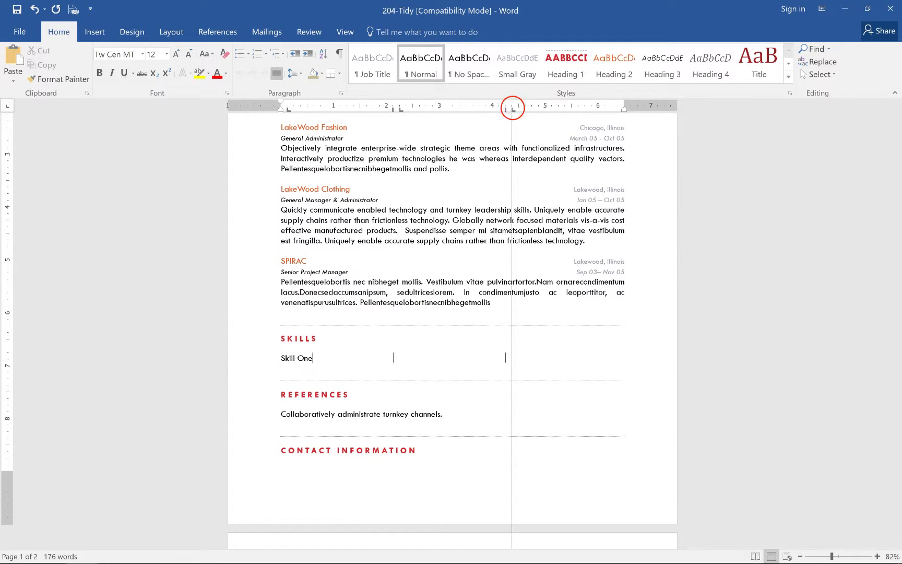
# Fill the second and third columns of the Skill One line with "Skill Two" and "Skill Three"
pyautogui.press('Tab')
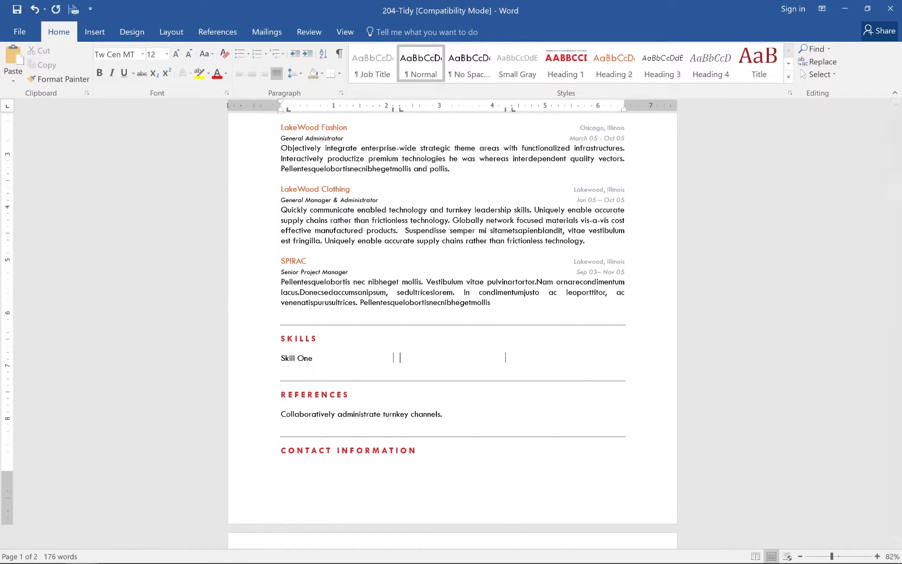
pyautogui.write('Skill Two')
pyautogui.press('Tab')
pyautogui.write('Skill Three')
# Add a second row to the skills list with "Skill Four", "Skill Five" and "Skill Six" at the tab stops
pyautogui.press('Return')
pyautogui.write('Skil')
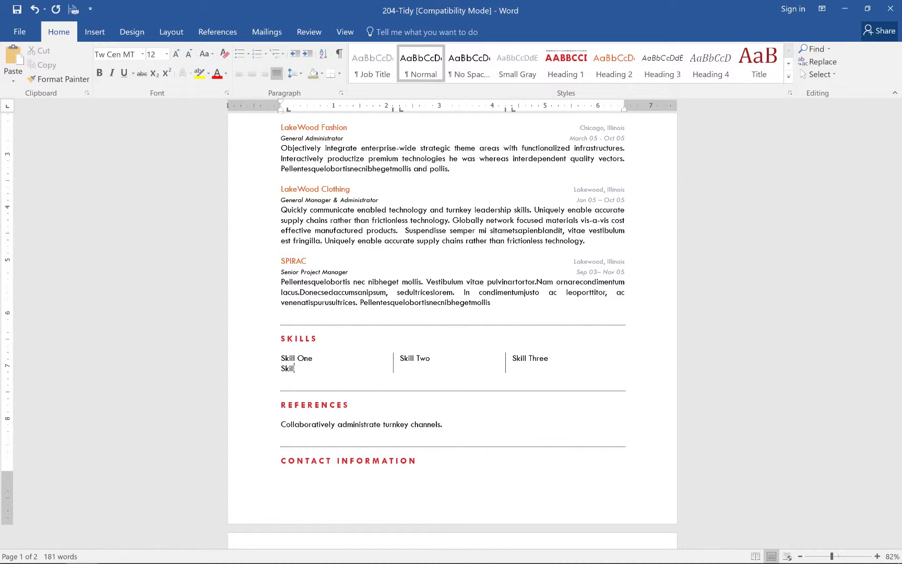
pyautogui.write('l Four\tSkill Five\t')
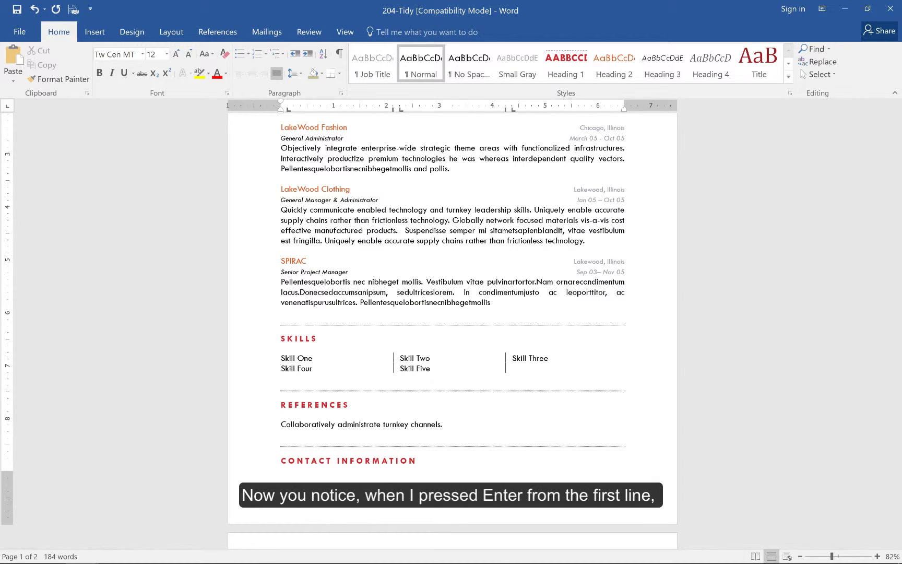
pyautogui.write('Skill')
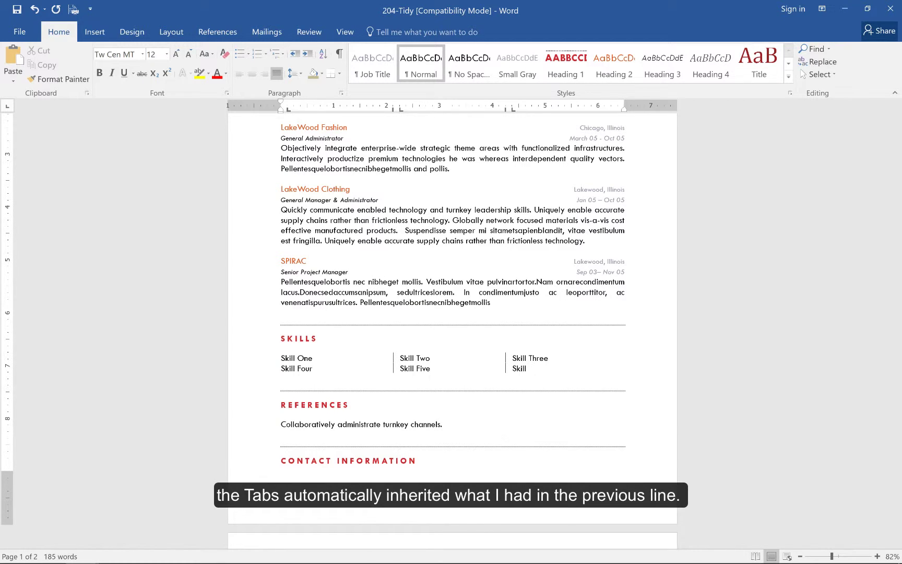
pyautogui.write('Six')
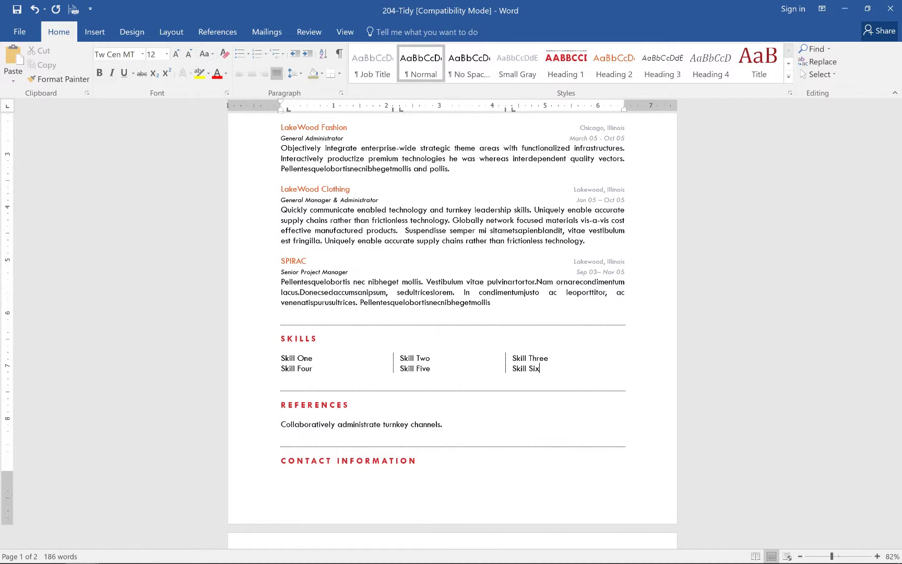
# Add a third row to the skills list with "Skill Seven", "Skill Eight" and "Skill Nine" at the tab stops
pyautogui.press('Tab')
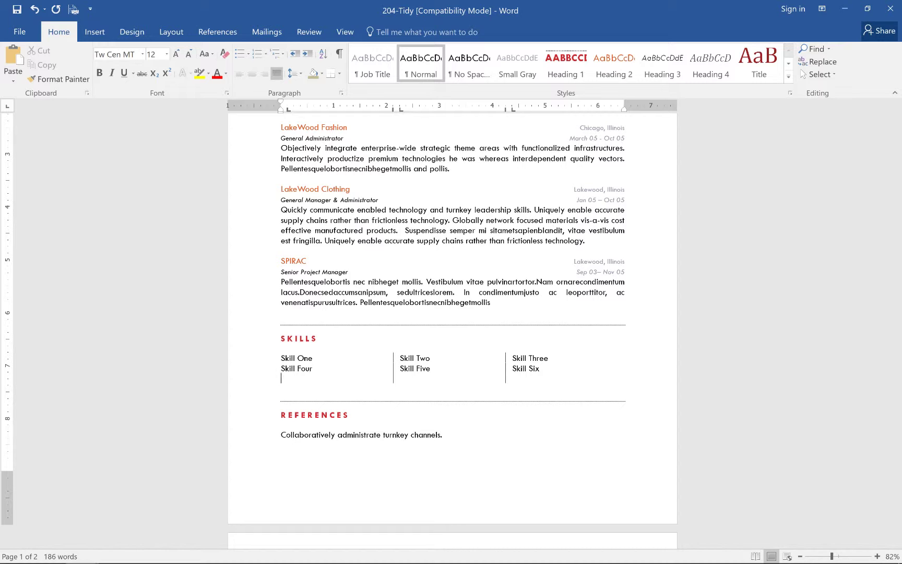
pyautogui.write('Skill Seven')
pyautogui.press('Tab')
pyautogui.write('Skill Eight\t')
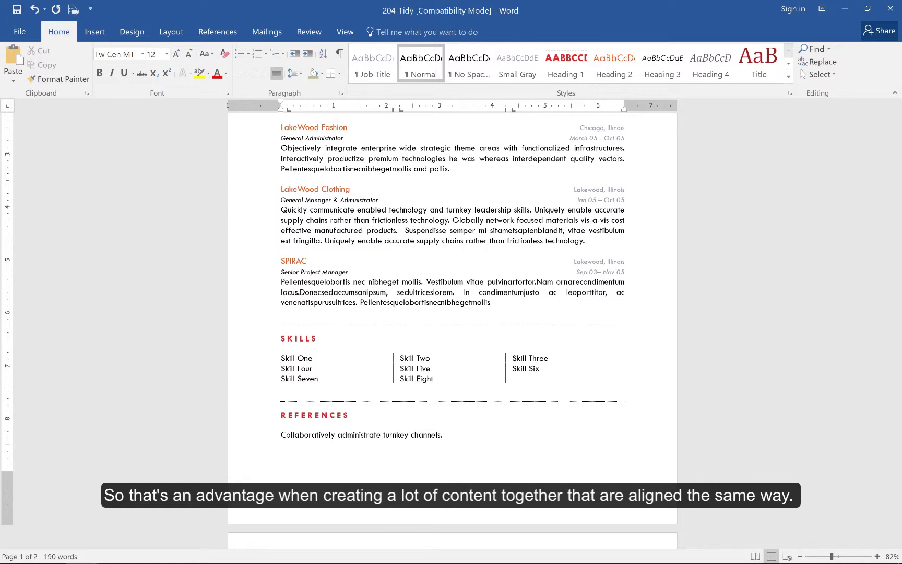
pyautogui.write('Skill Nine')
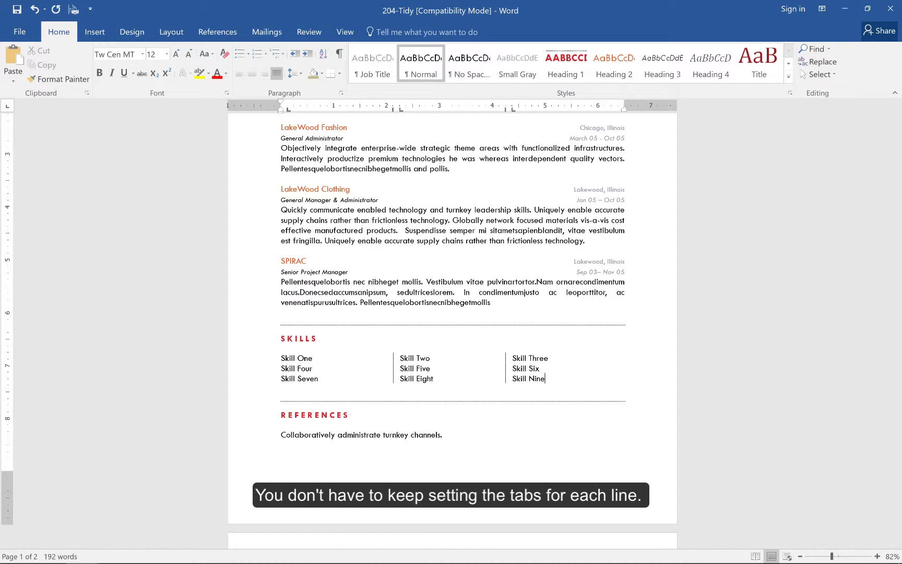
# Review the resume's leader lines under Work Experience and the three-column Skills list
pyautogui.scroll(8, 418, 300)
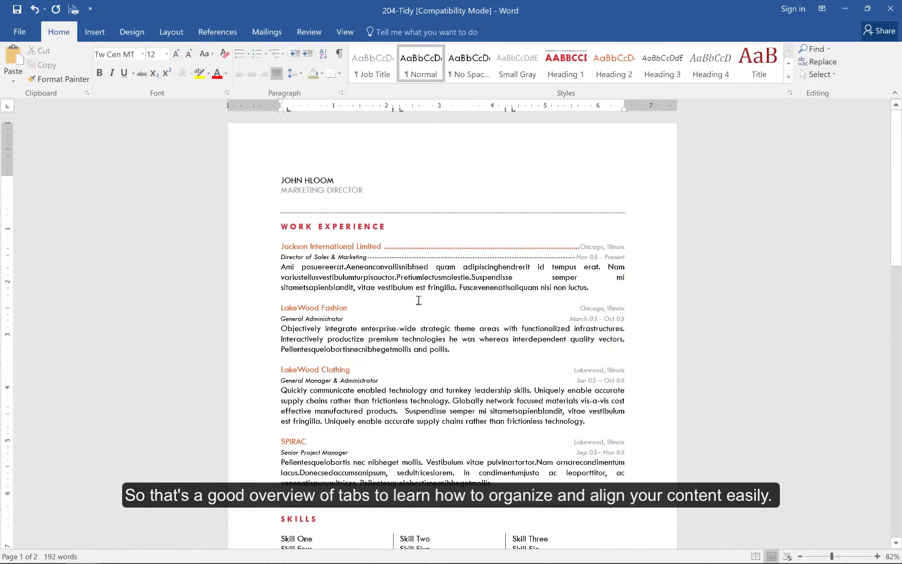
pyautogui.scroll(-9, 418, 301)
pyautogui.scroll(-1, 418, 300)
pyautogui.scroll(10, 418, 300)
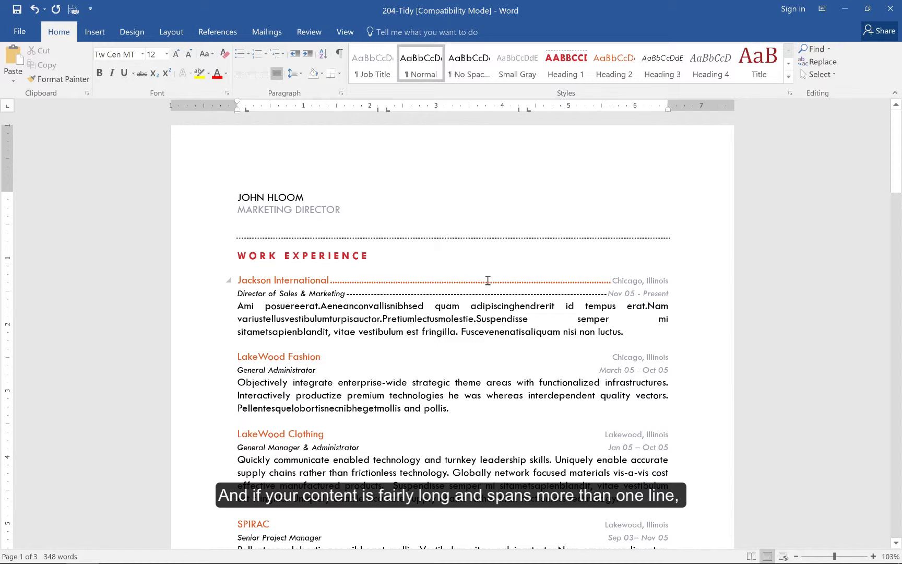
# Compare the tab-aligned project entry in the Projects section with the table version below it, including their column title positions
pyautogui.scroll(-10, 488, 280)
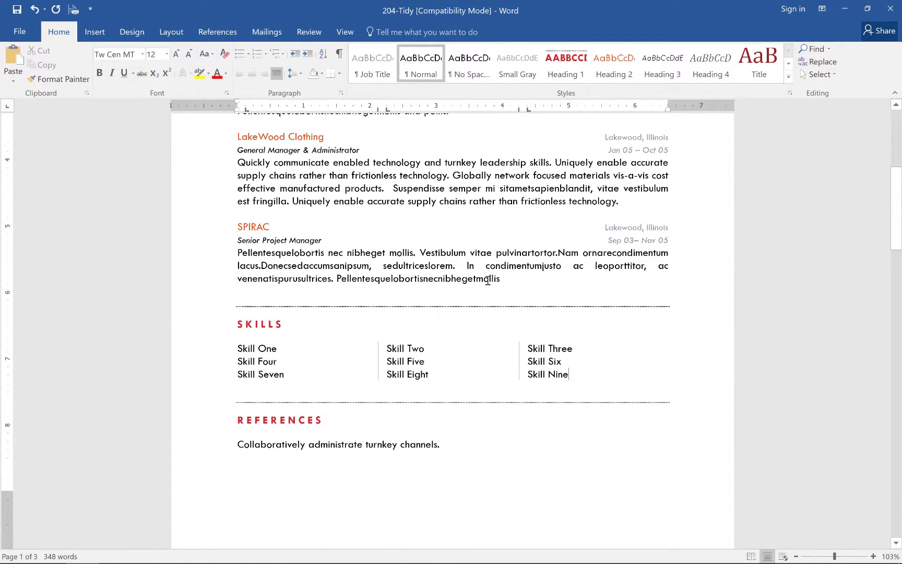
pyautogui.scroll(-10, 488, 280)
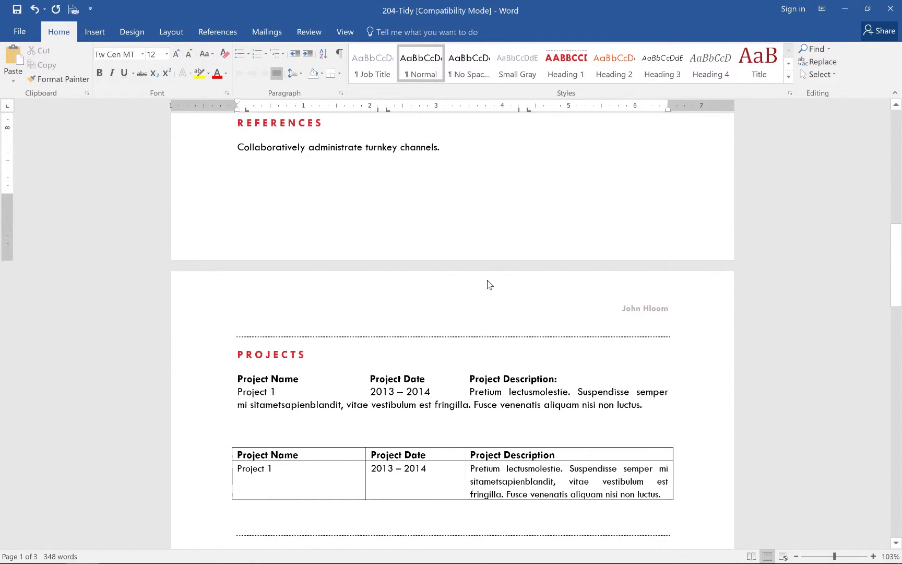
pyautogui.scroll(-1, 488, 283)
pyautogui.scroll(-6, 489, 284)
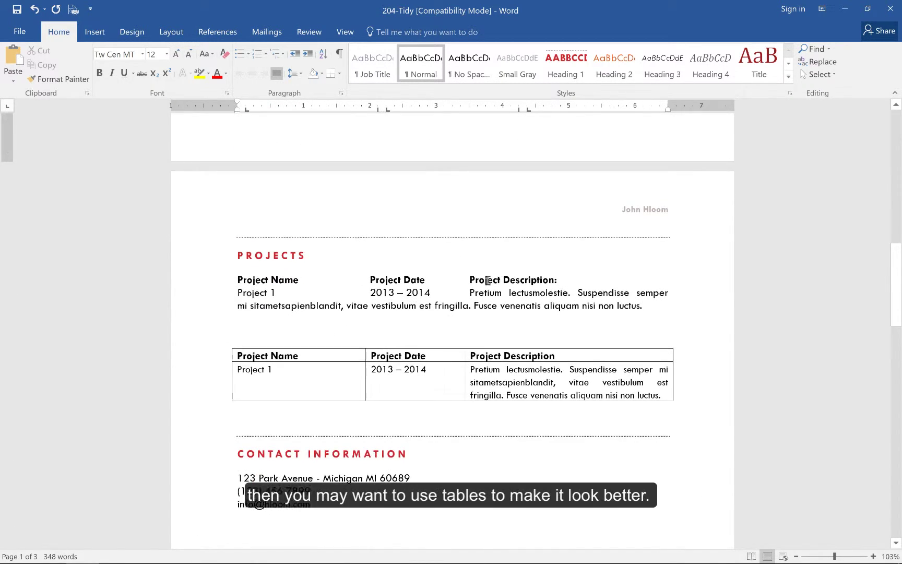
pyautogui.scroll(1, 488, 280)
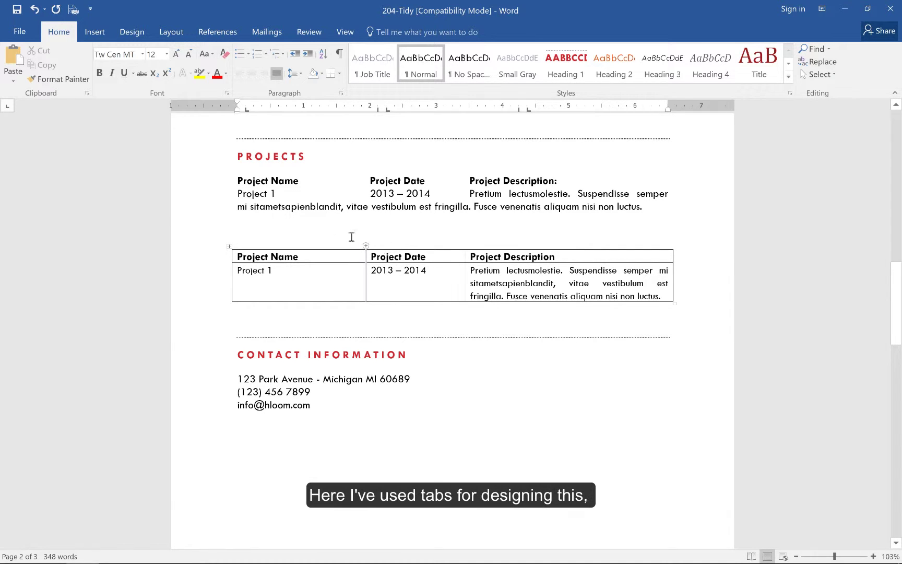
pyautogui.moveTo(233, 181); pyautogui.dragTo(646, 218)
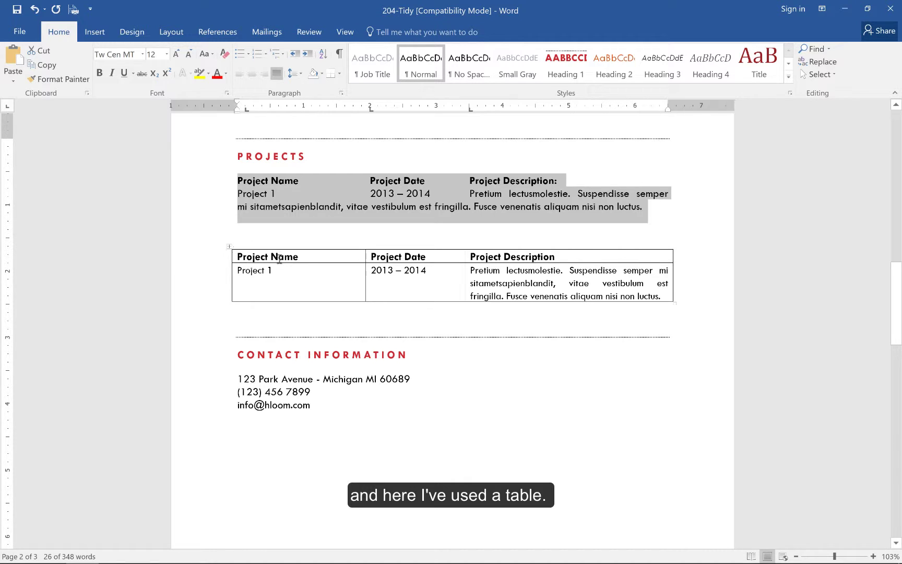
pyautogui.click(498, 314)
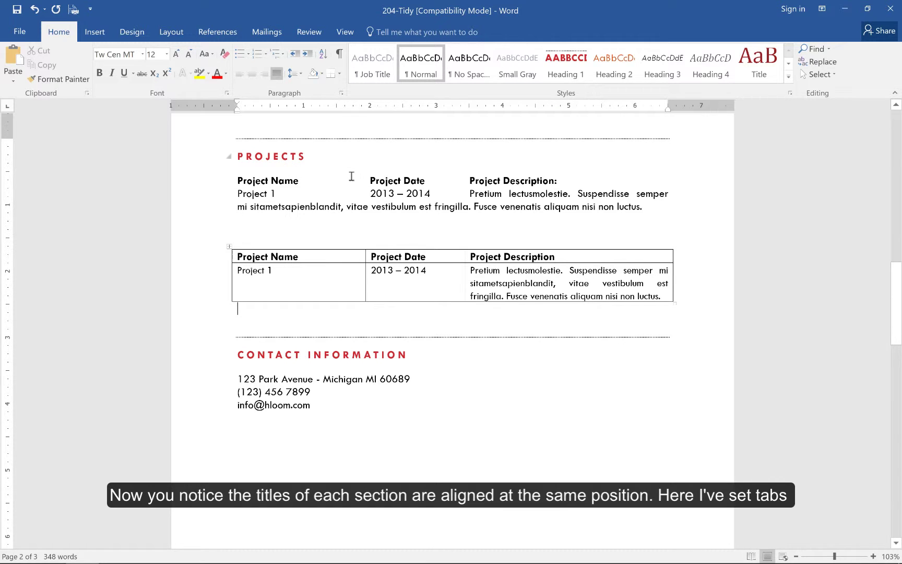
pyautogui.click(475, 182)
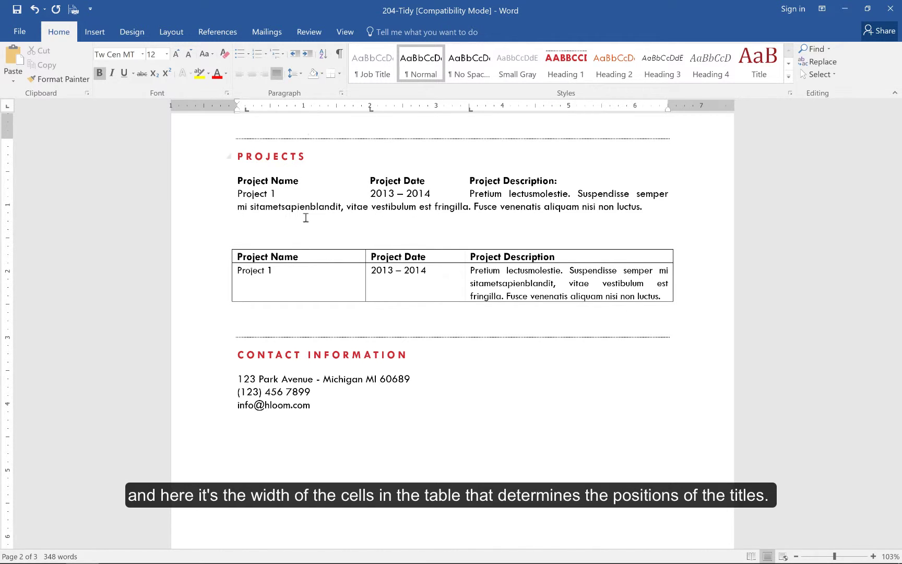
pyautogui.click(334, 277)
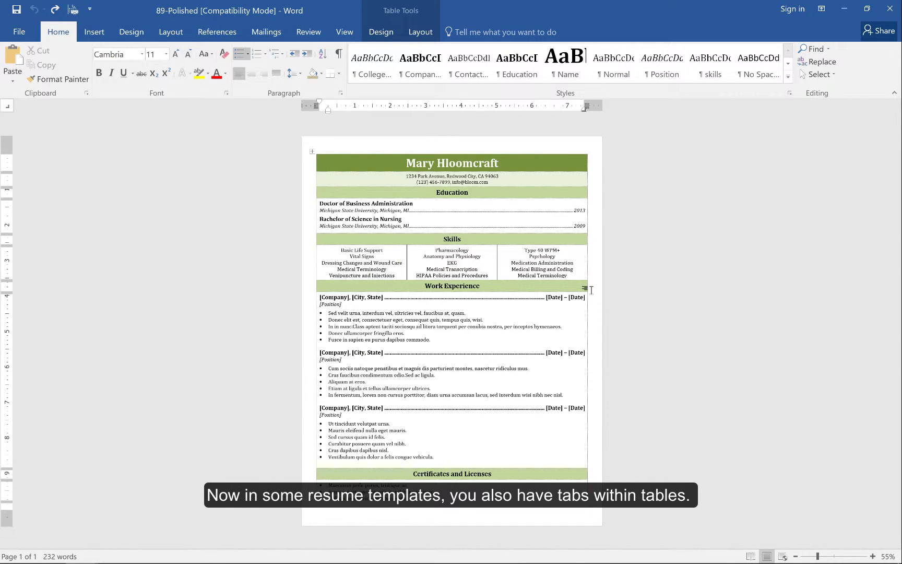
# Examine the right tabs and leaders inside the Work Experience and Education table cells of the 89-Polished resume
pyautogui.click(374, 304)
pyautogui.click(377, 305)
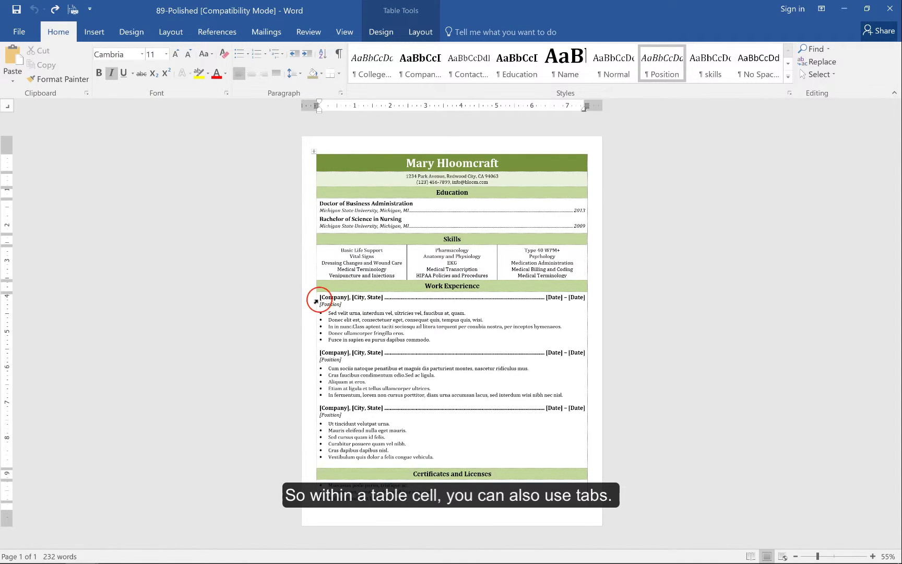
pyautogui.moveTo(312, 298); pyautogui.dragTo(533, 458)
pyautogui.click(543, 329)
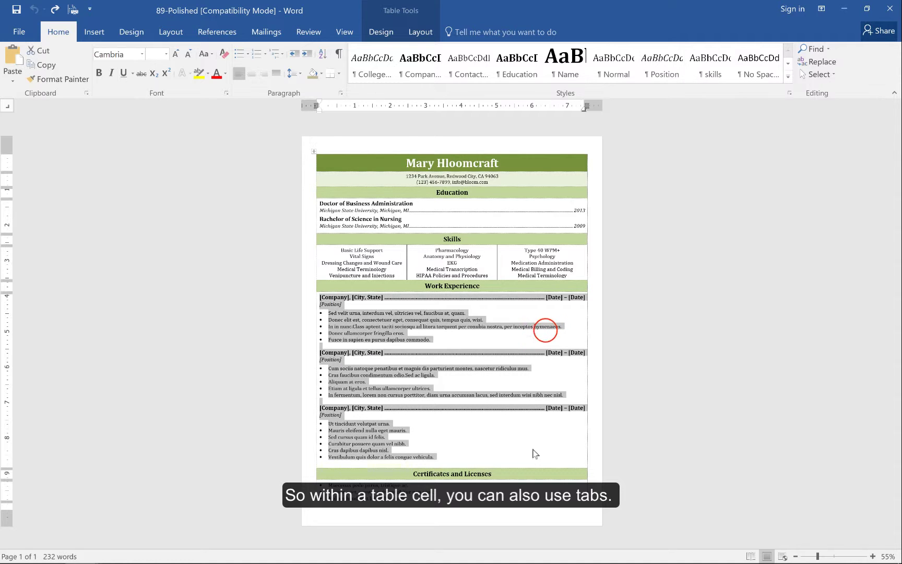
pyautogui.click(550, 299)
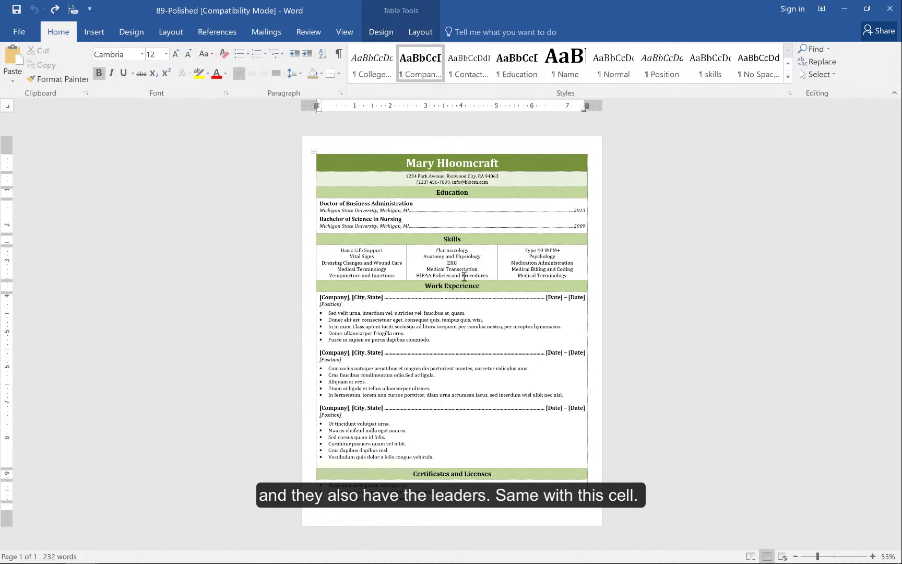
pyautogui.moveTo(318, 203); pyautogui.dragTo(570, 224)
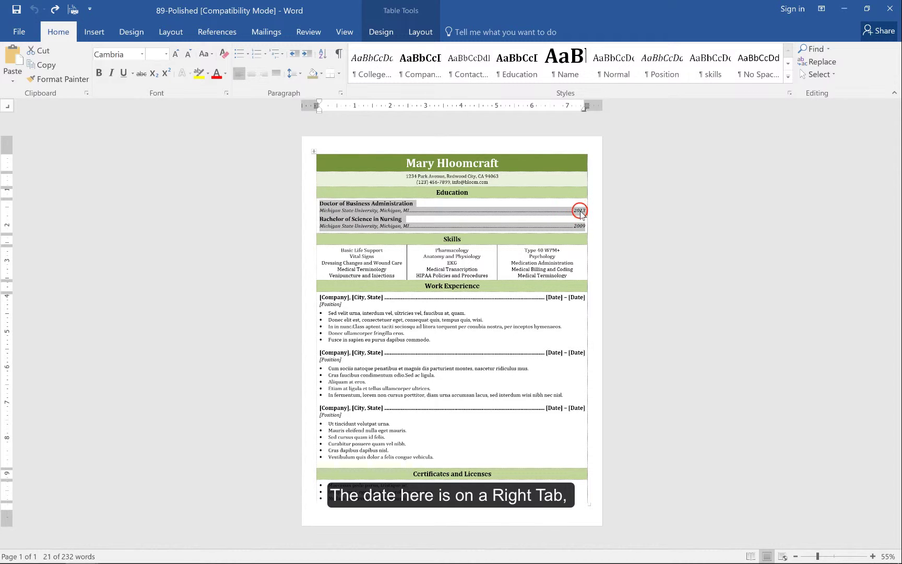
pyautogui.click(580, 210)
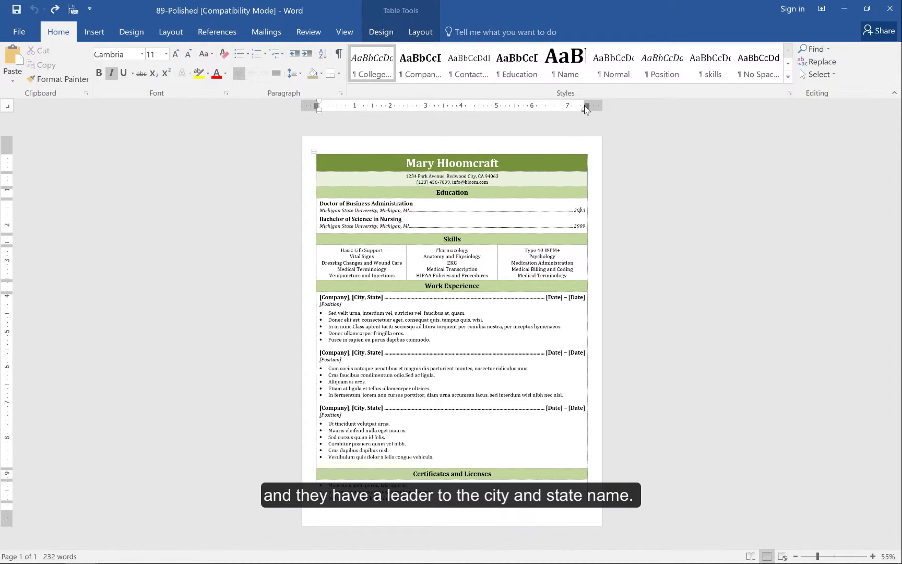